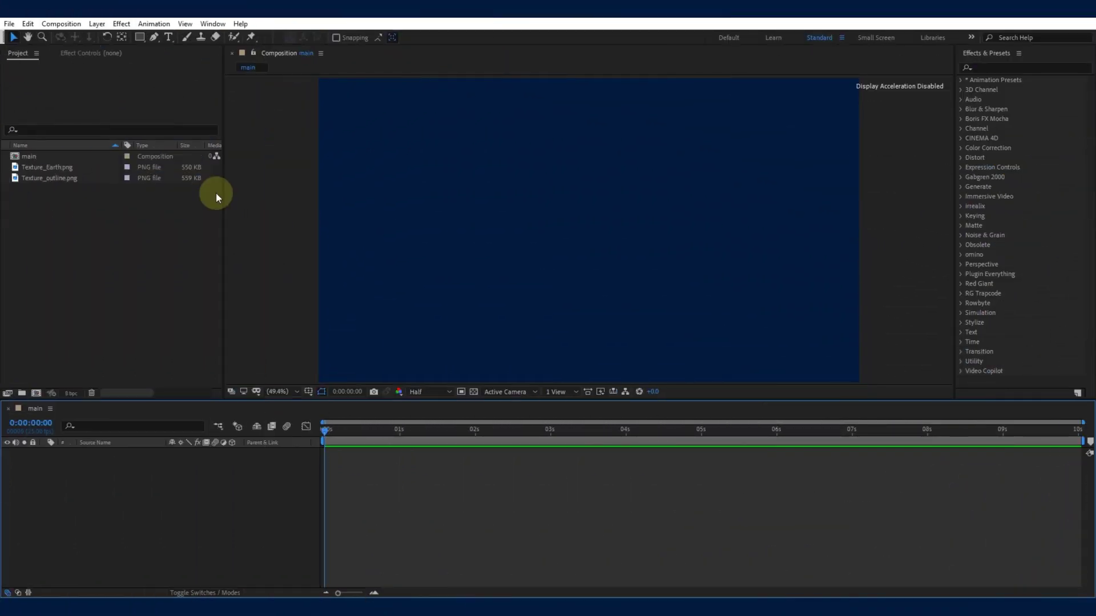
# Add Texture_Earth.png to the main composition and scale it to 42%.
pyautogui.moveTo(45, 167); pyautogui.dragTo(99, 463)
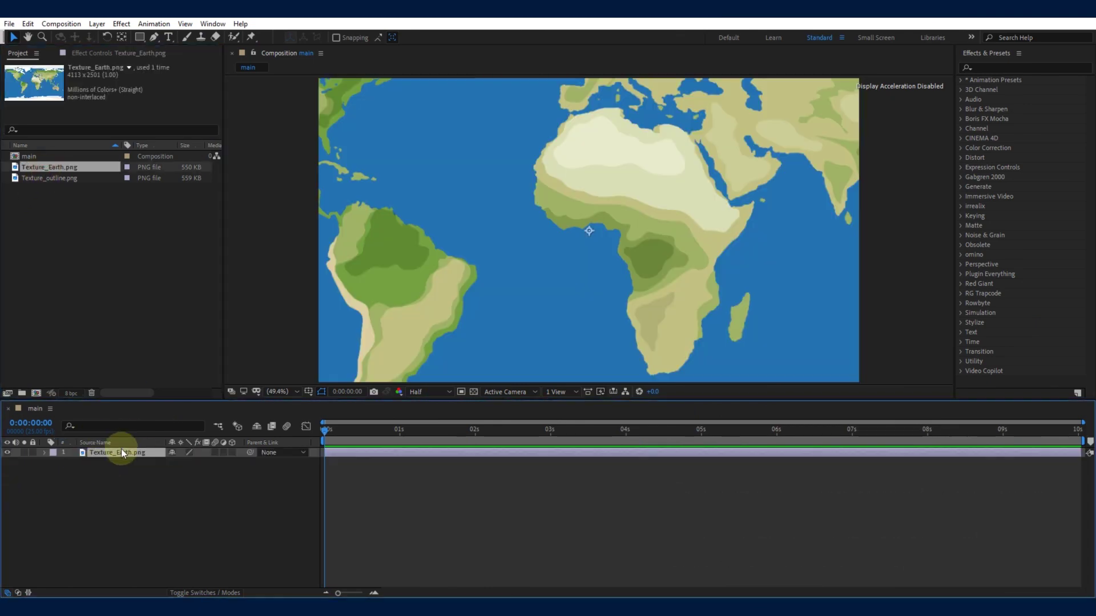
pyautogui.press('s')
pyautogui.moveTo(179, 461); pyautogui.dragTo(168, 475)
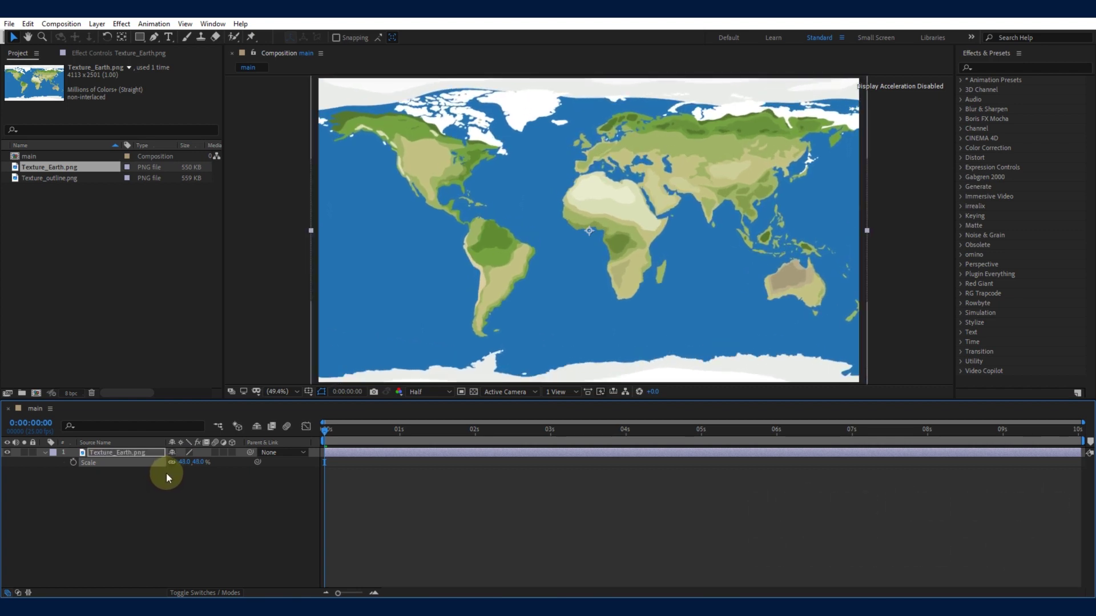
pyautogui.click(125, 481)
# Precompose the Earth layer as Texture_Earth.png, moving all attributes into the new composition.
pyautogui.click(119, 452)
pyautogui.press('s')
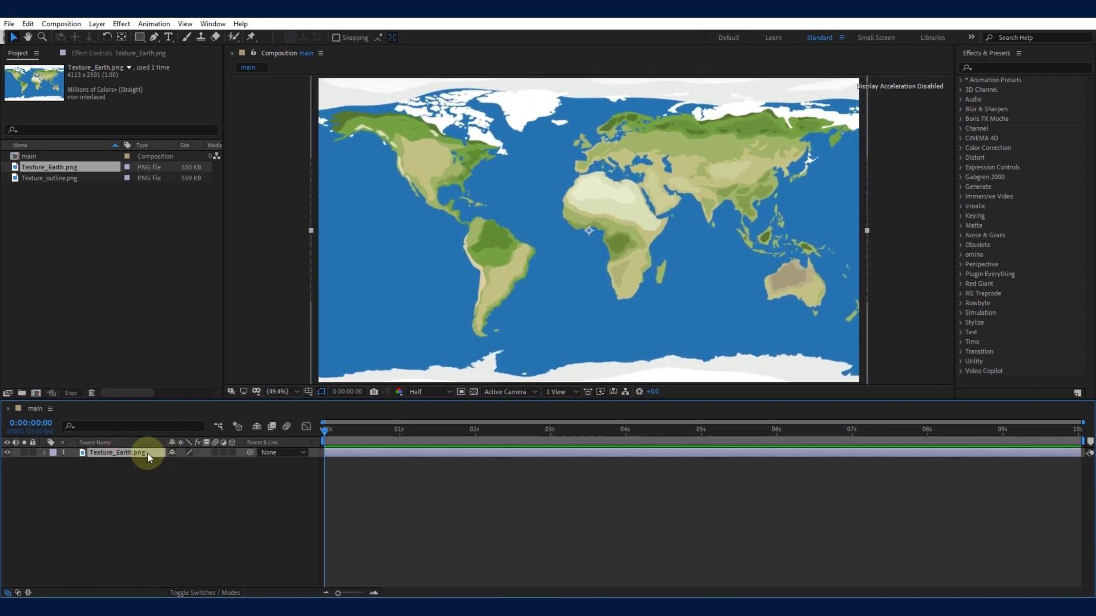
pyautogui.rightClick(147, 453)
pyautogui.click(185, 391)
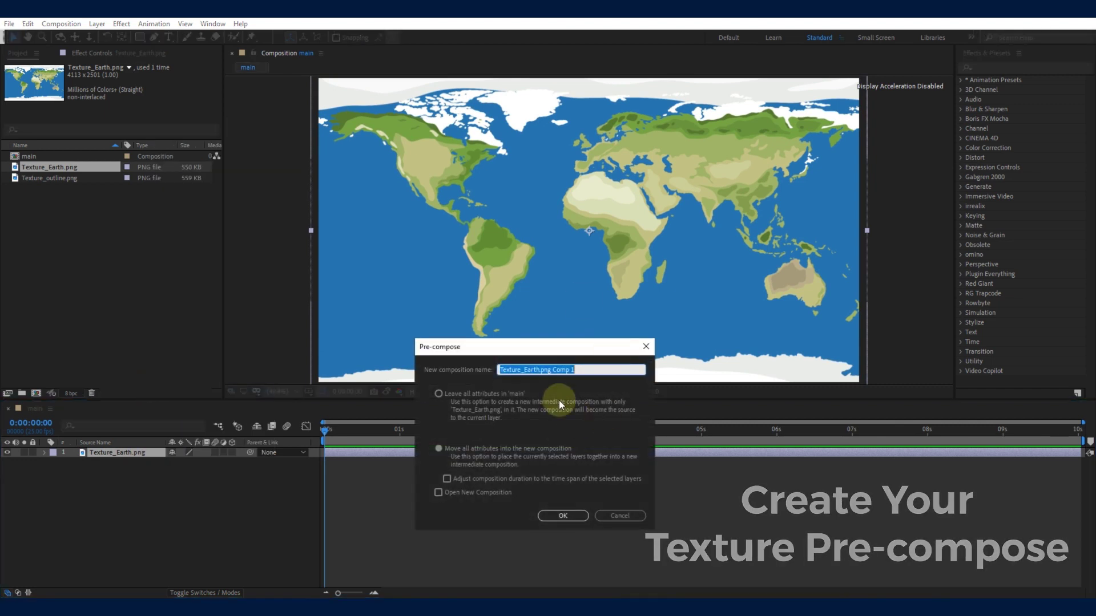
pyautogui.press('Right')
pyautogui.hotkey('ctrl', 'shift', 'Left')
pyautogui.hotkey('ctrl', 'shift', 'Left')
pyautogui.press('BackSpace')
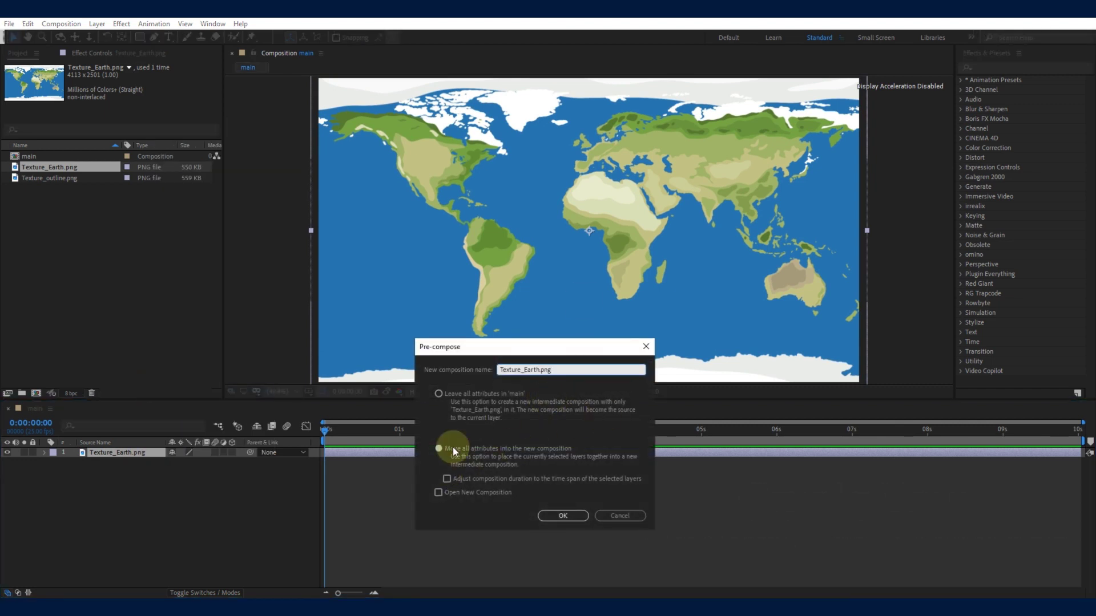
pyautogui.click(563, 516)
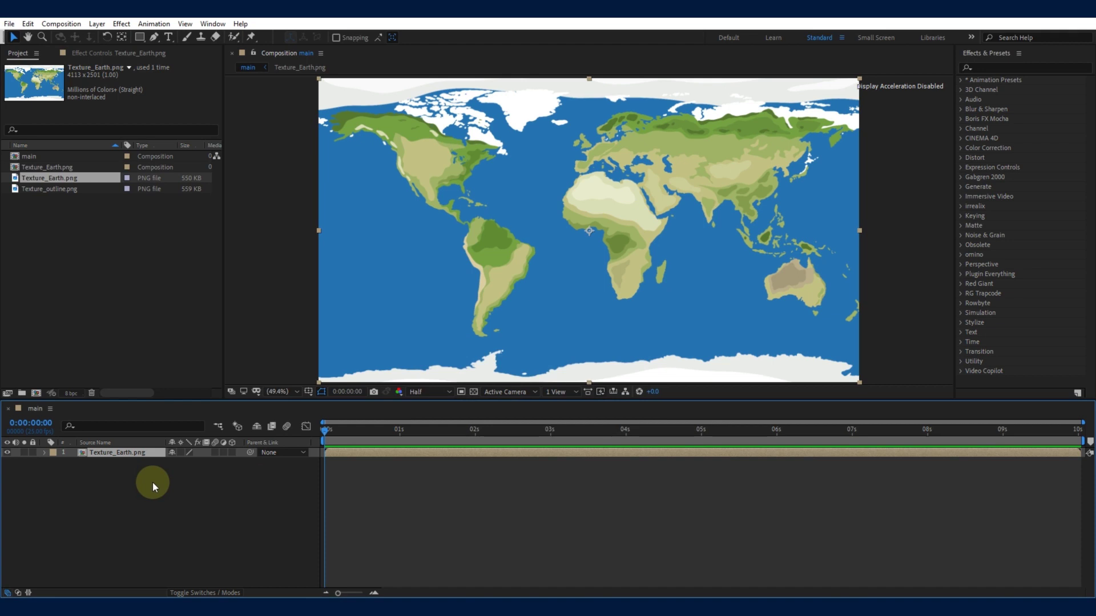
# Apply CC Sphere to the Earth layer with a radius of 350.
pyautogui.click(1027, 68)
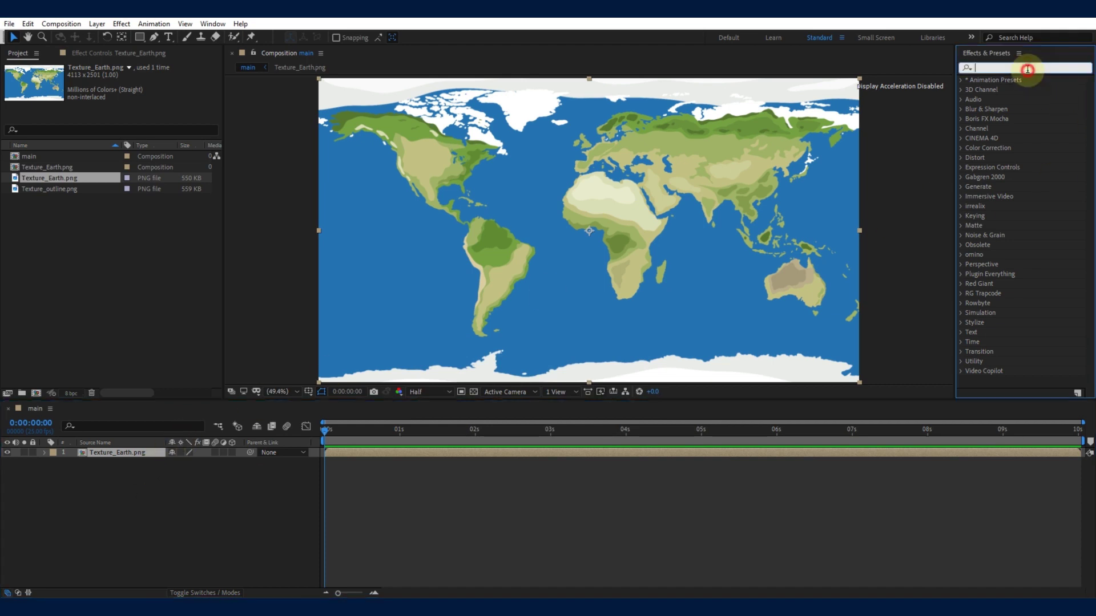
pyautogui.write('cc s')
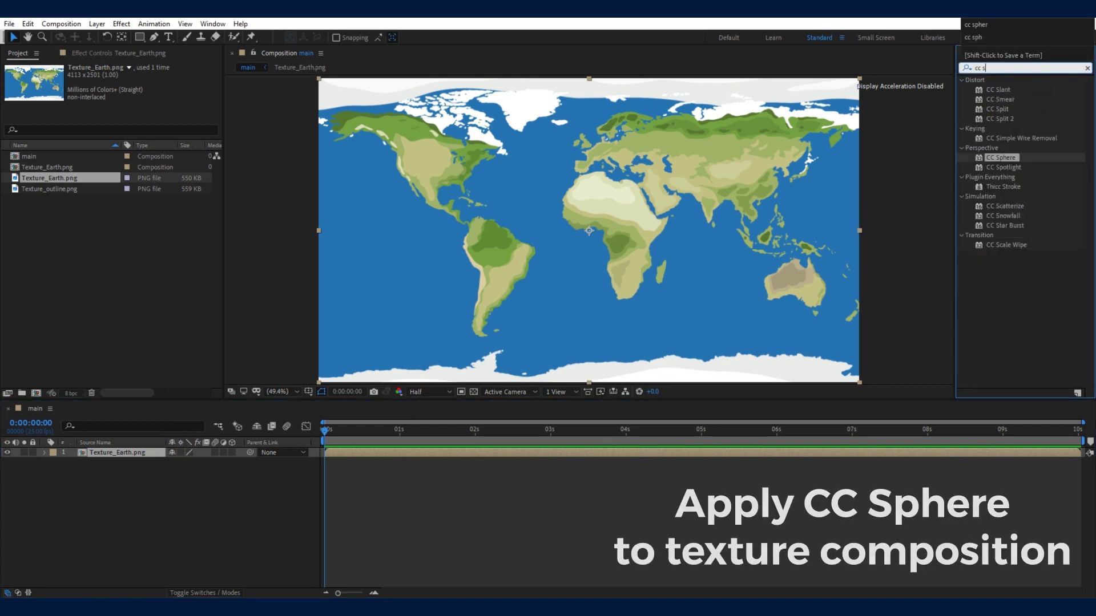
pyautogui.write('p')
pyautogui.moveTo(996, 120); pyautogui.dragTo(626, 298)
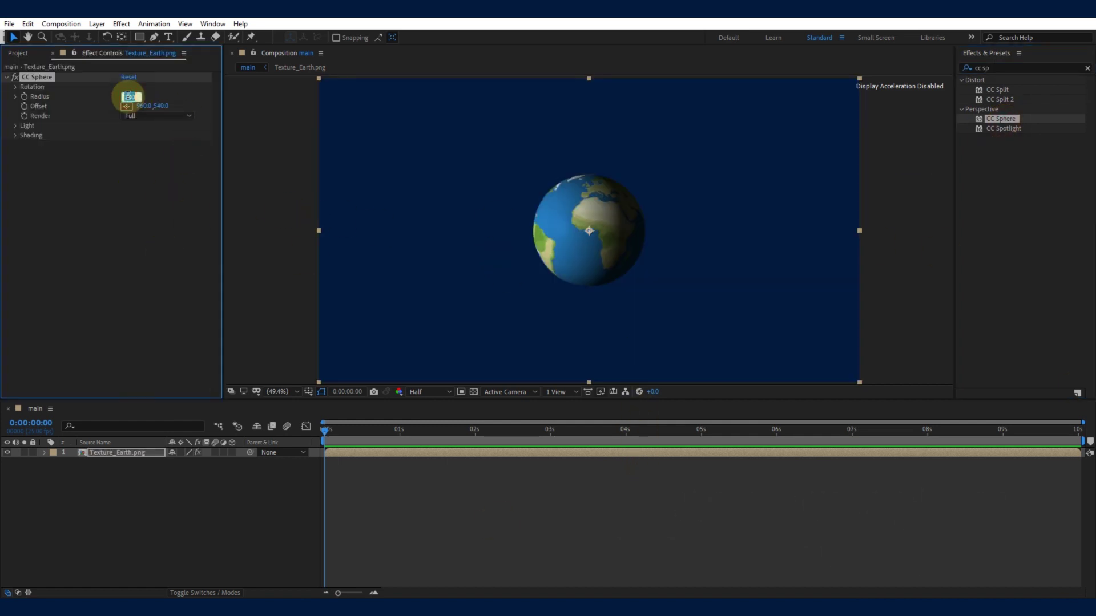
pyautogui.write('350')
pyautogui.press('Return')
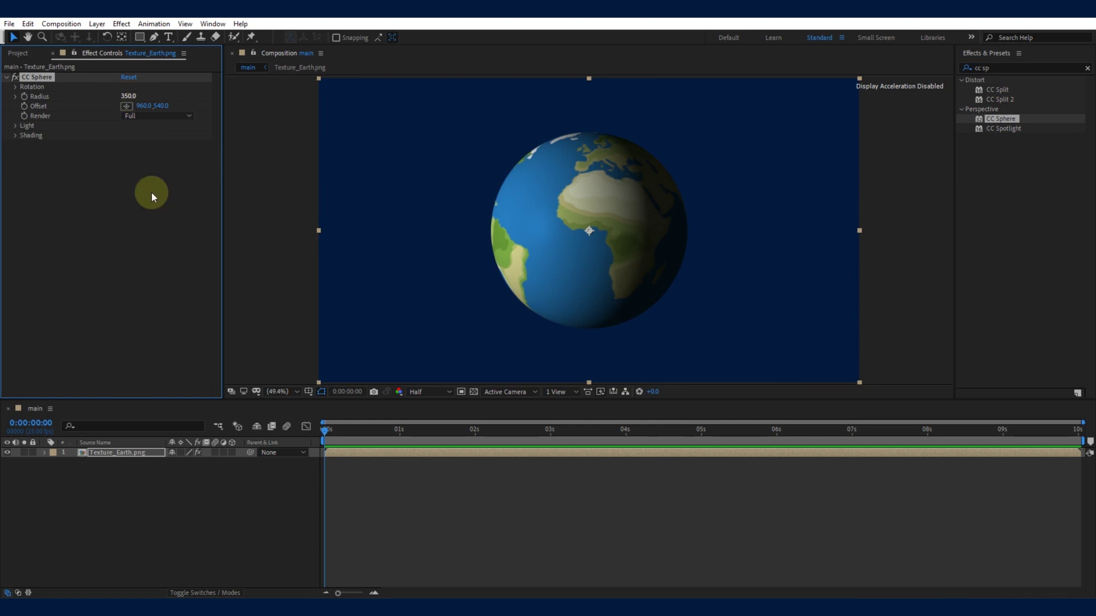
# Set CC Sphere specular to 0, roughness 0.001, ambient 35 and diffuse 50.
pyautogui.click(16, 126)
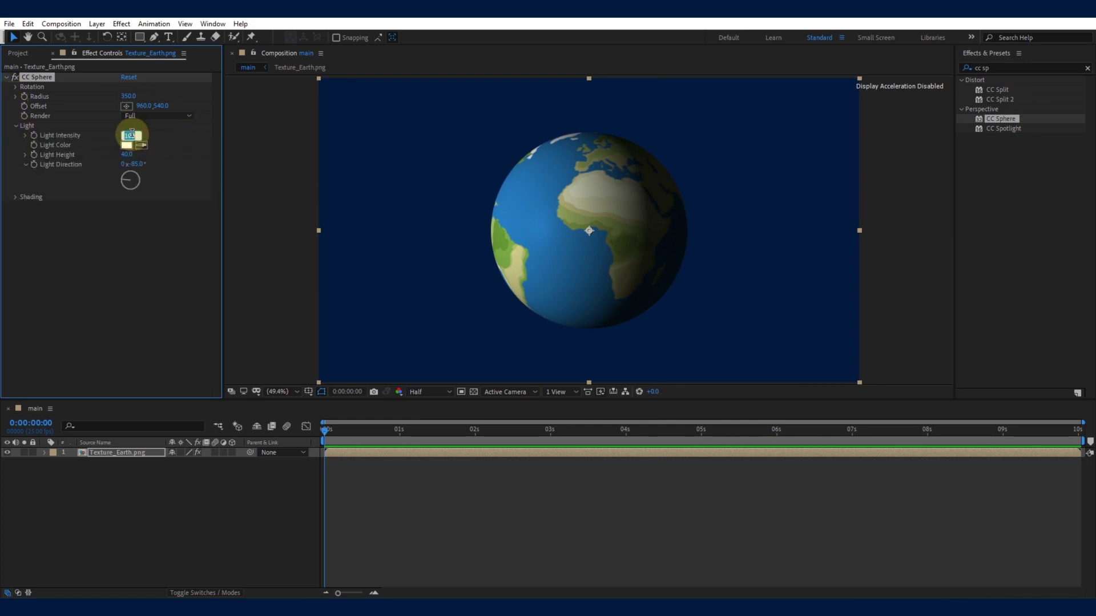
pyautogui.click(16, 197)
pyautogui.write('0')
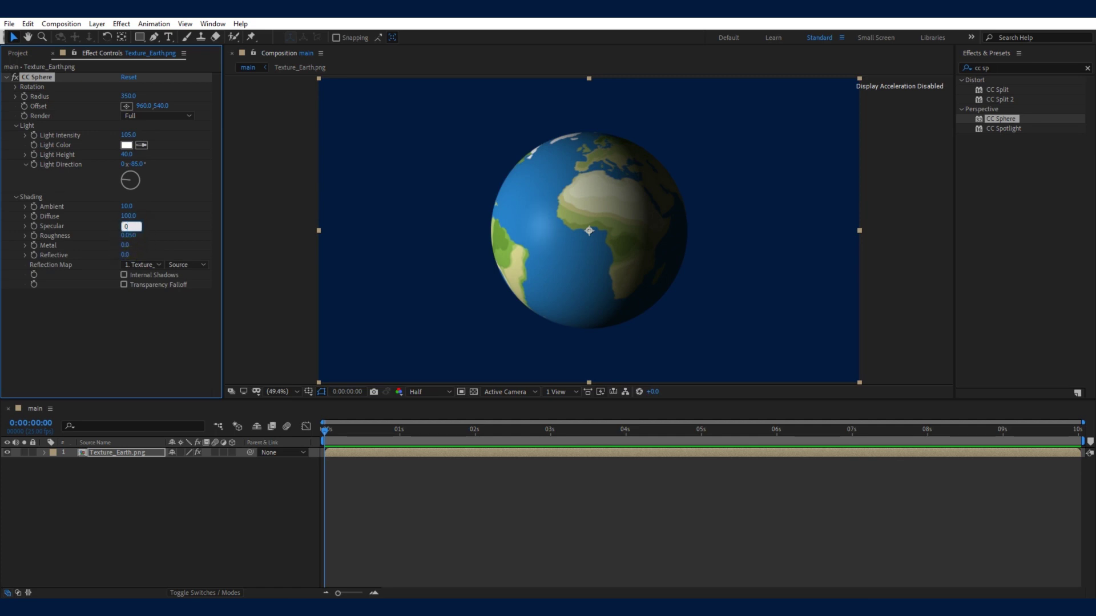
pyautogui.click(131, 236)
pyautogui.write('0')
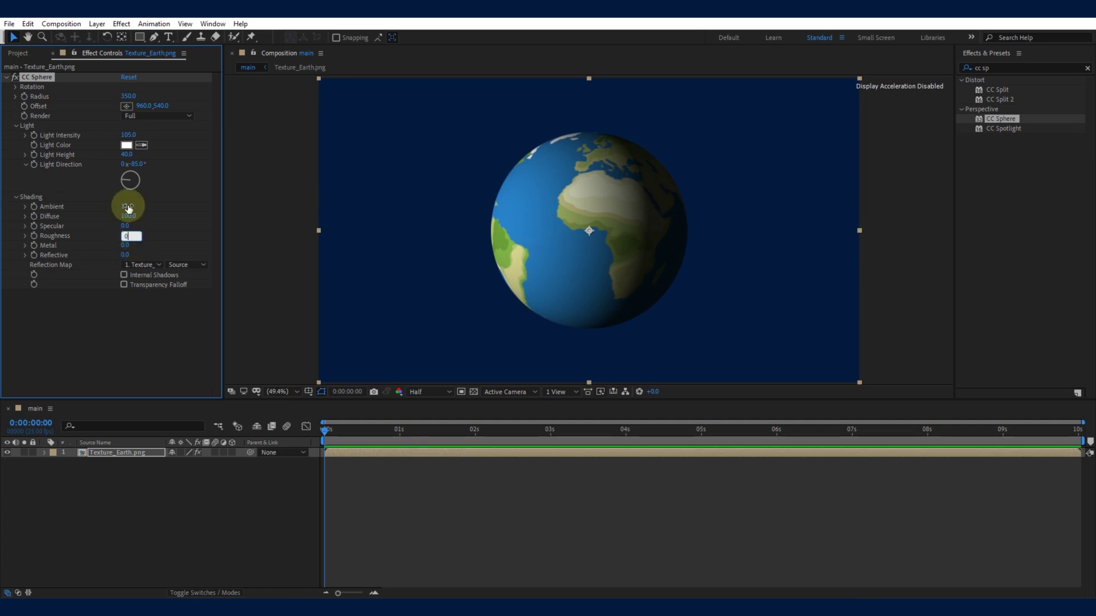
pyautogui.write('.001')
pyautogui.click(128, 207)
pyautogui.write('30')
pyautogui.press('Return')
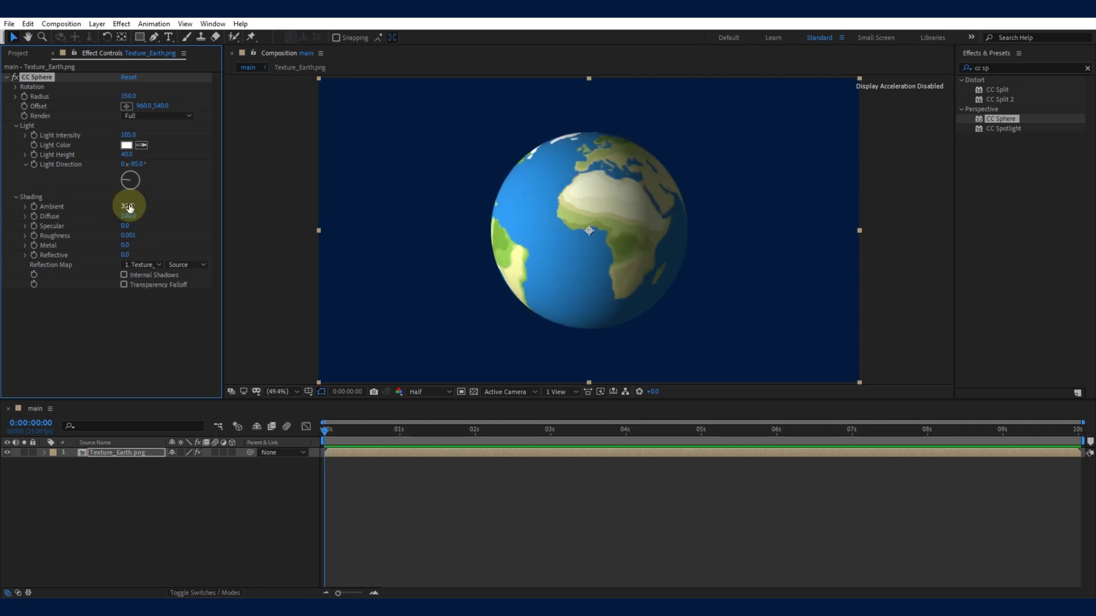
pyautogui.write('0')
pyautogui.press('Return')
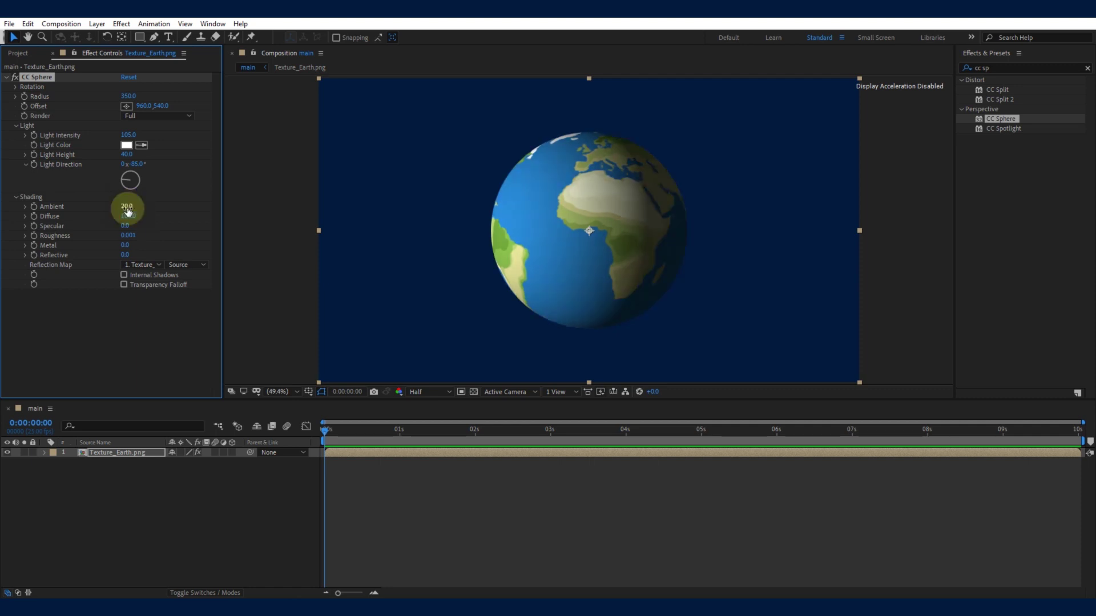
pyautogui.write('0')
pyautogui.press('Return')
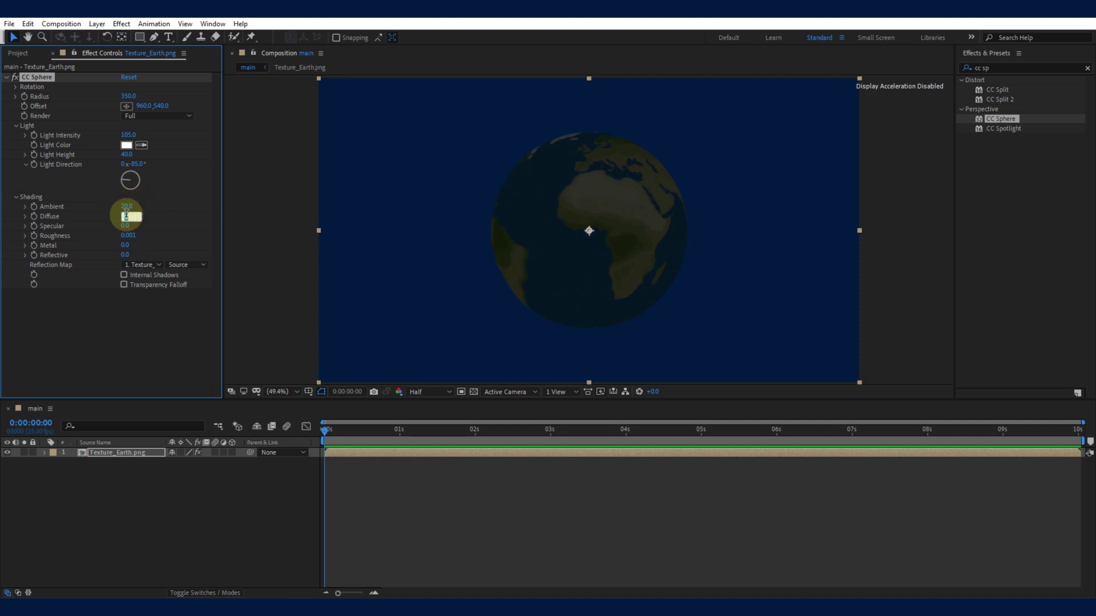
pyautogui.write('30')
pyautogui.press('Return')
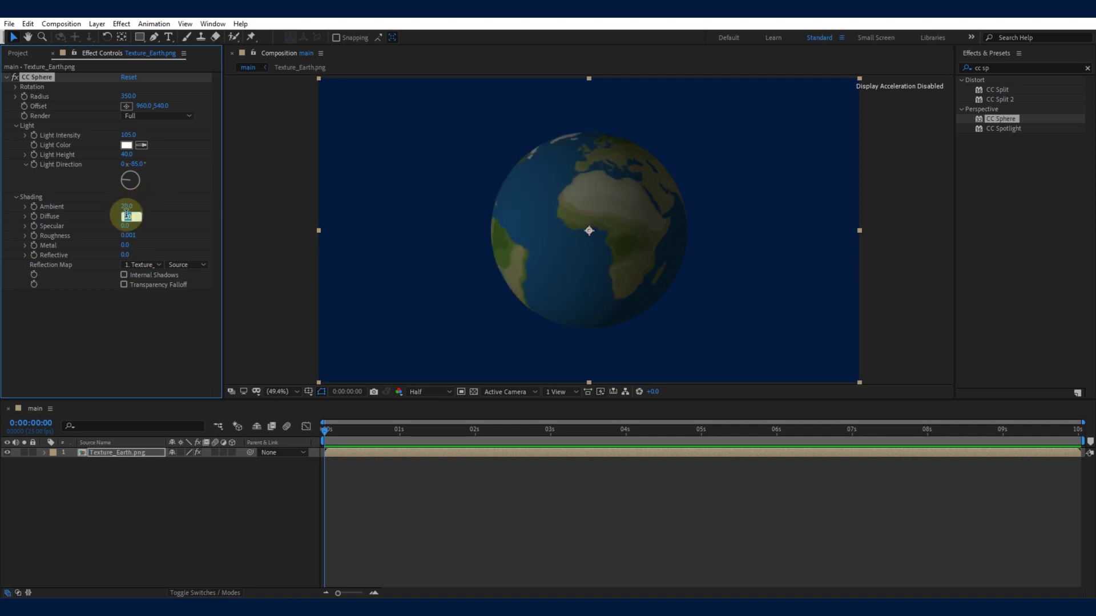
pyautogui.write('50')
pyautogui.press('Return')
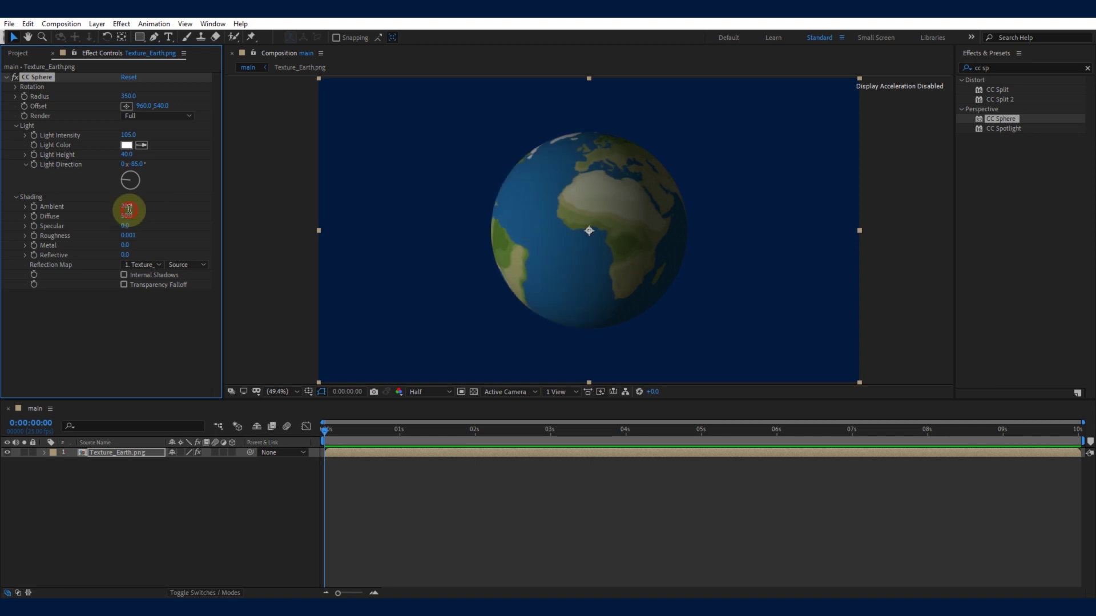
pyautogui.write('35')
pyautogui.press('Return')
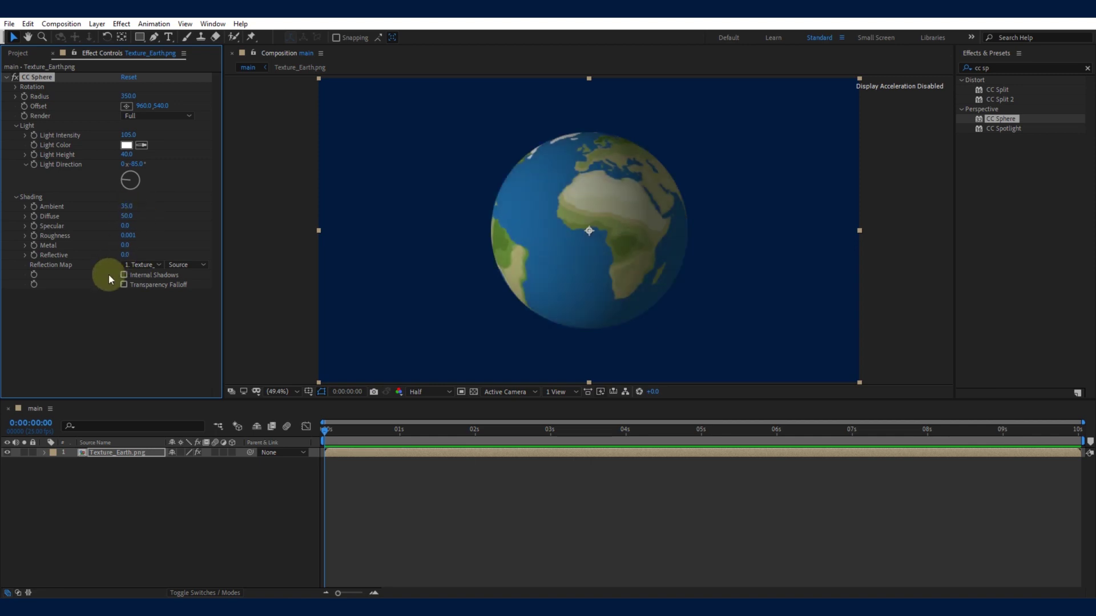
pyautogui.click(97, 308)
pyautogui.click(15, 198)
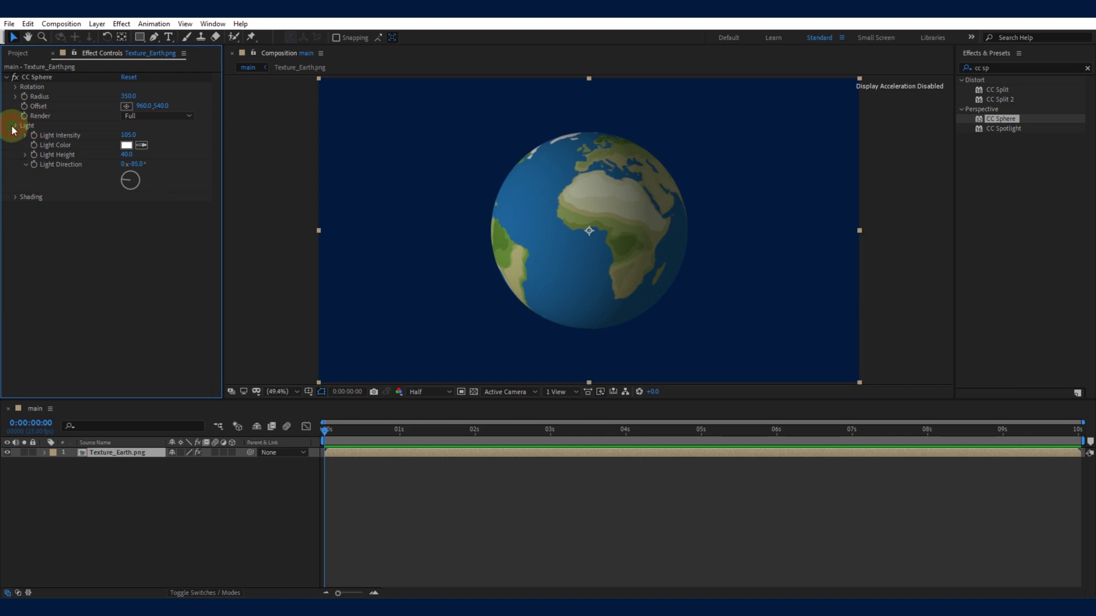
# Tilt the globe with X rotation -15° and Z rotation 15°.
pyautogui.click(15, 126)
pyautogui.click(15, 86)
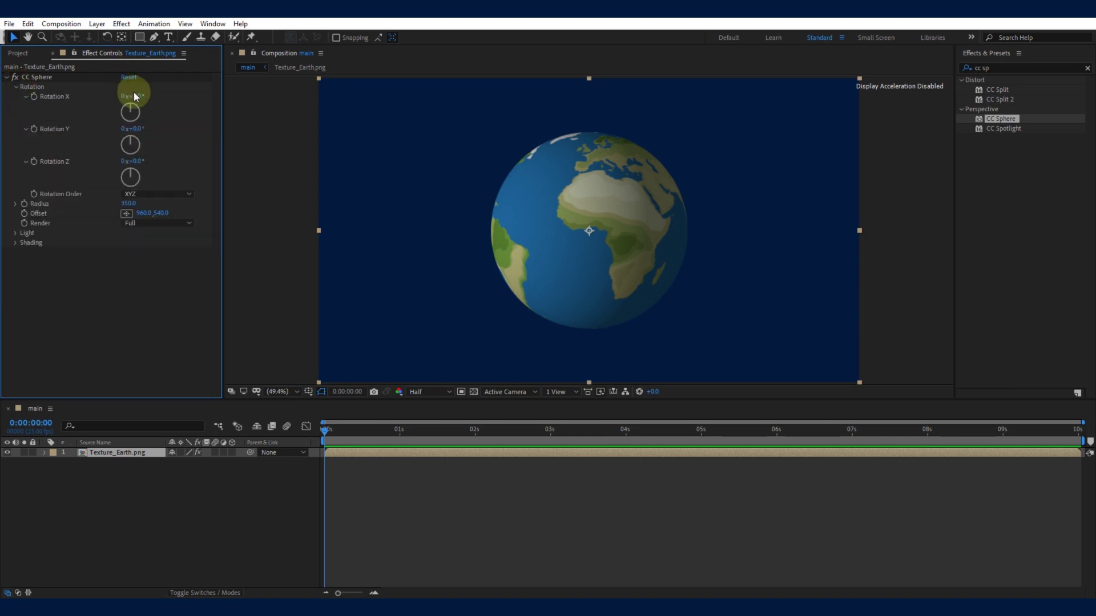
pyautogui.moveTo(140, 95); pyautogui.dragTo(194, 95)
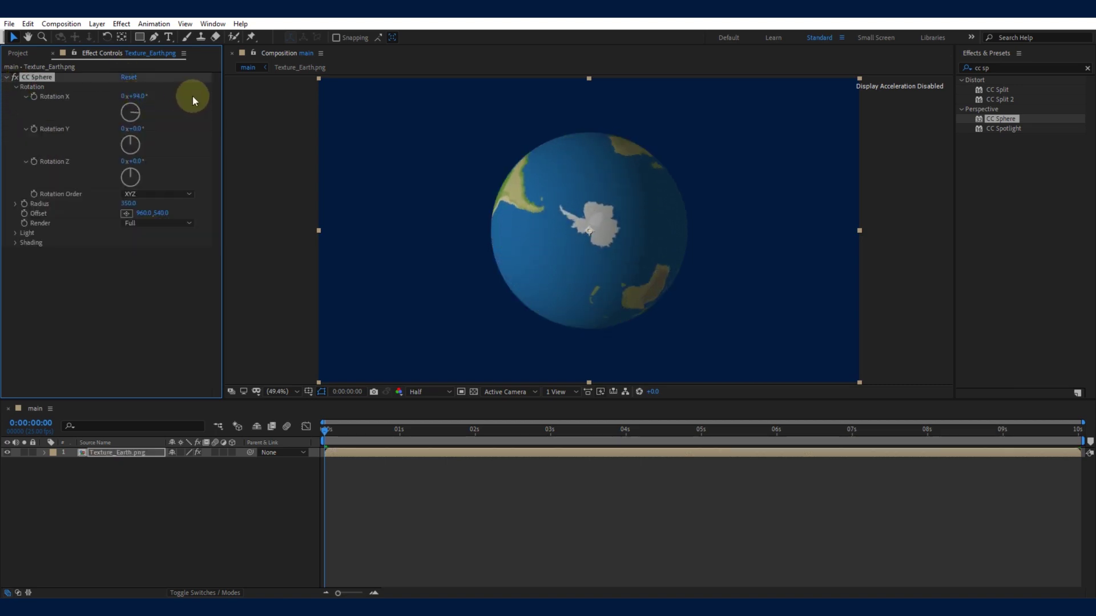
pyautogui.moveTo(140, 126)
pyautogui.mouseDown()
pyautogui.moveTo(155, 127)
pyautogui.moveTo(144, 154)
pyautogui.moveTo(210, 159)
pyautogui.mouseUp()
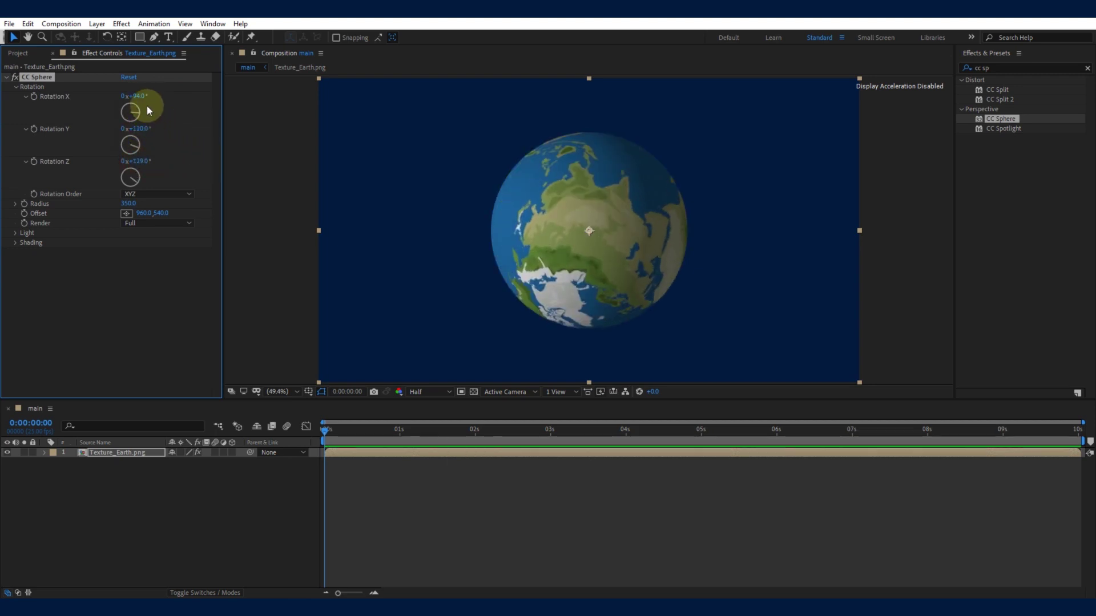
pyautogui.moveTo(143, 100); pyautogui.dragTo(137, 128)
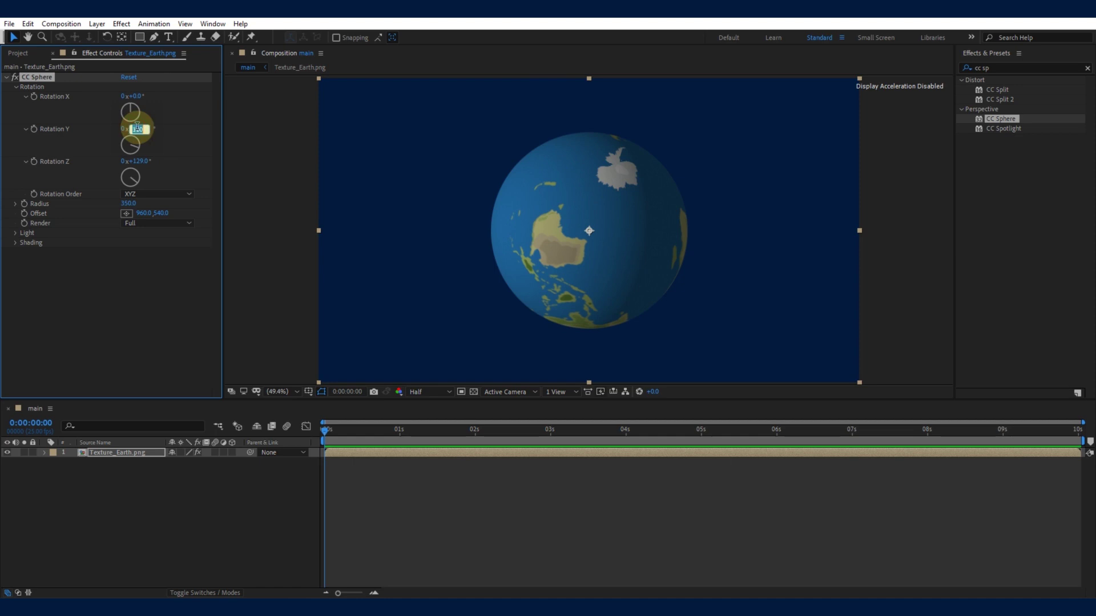
pyautogui.write('0x+0.0°')
pyautogui.click(140, 163)
pyautogui.write('0')
pyautogui.press('Return')
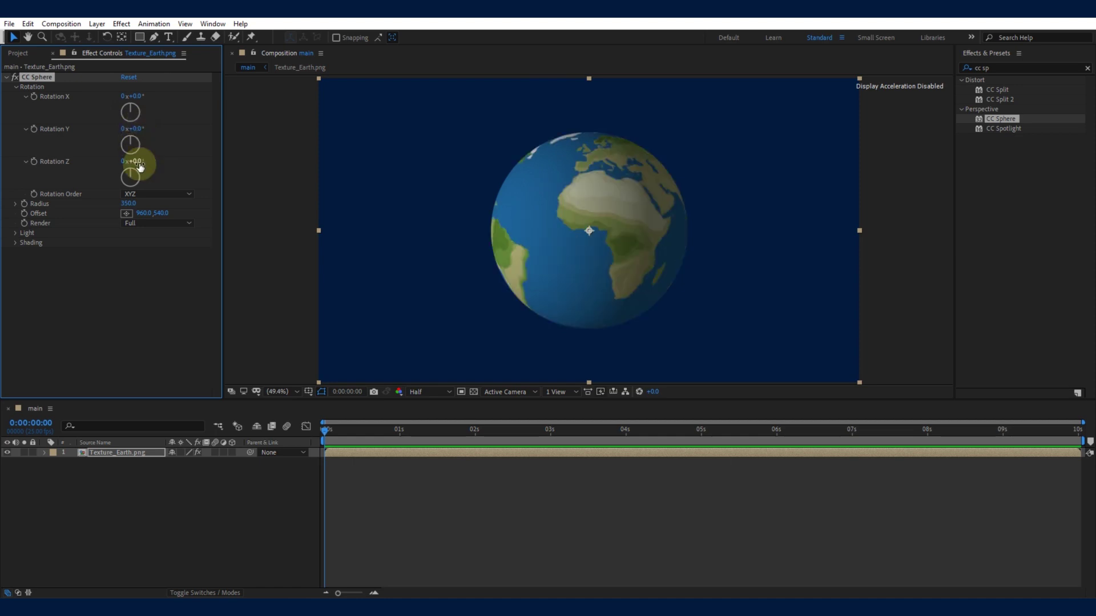
pyautogui.click(138, 97)
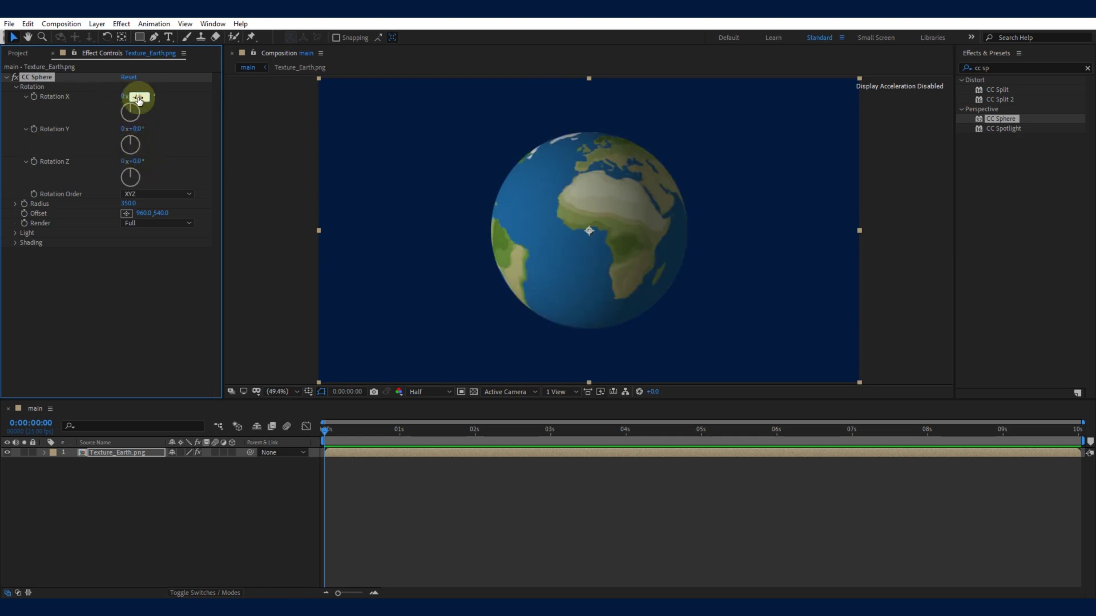
pyautogui.press('Return')
pyautogui.click(137, 161)
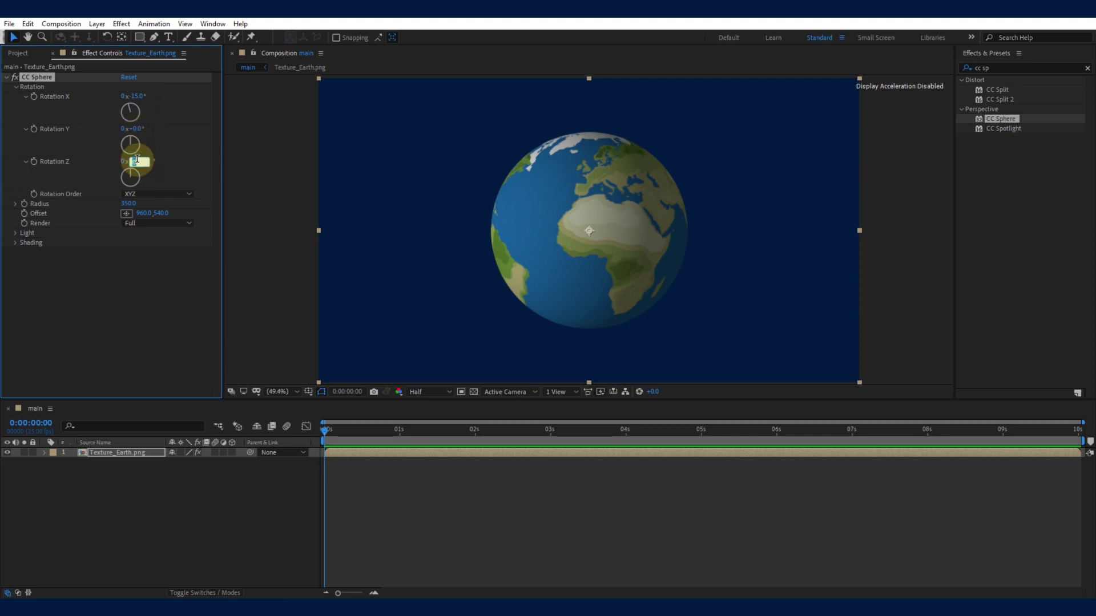
pyautogui.write('10')
pyautogui.press('Return')
# Keyframe Rotation Y from 0 at the start to 1x+0.0° at the end.
pyautogui.click(34, 129)
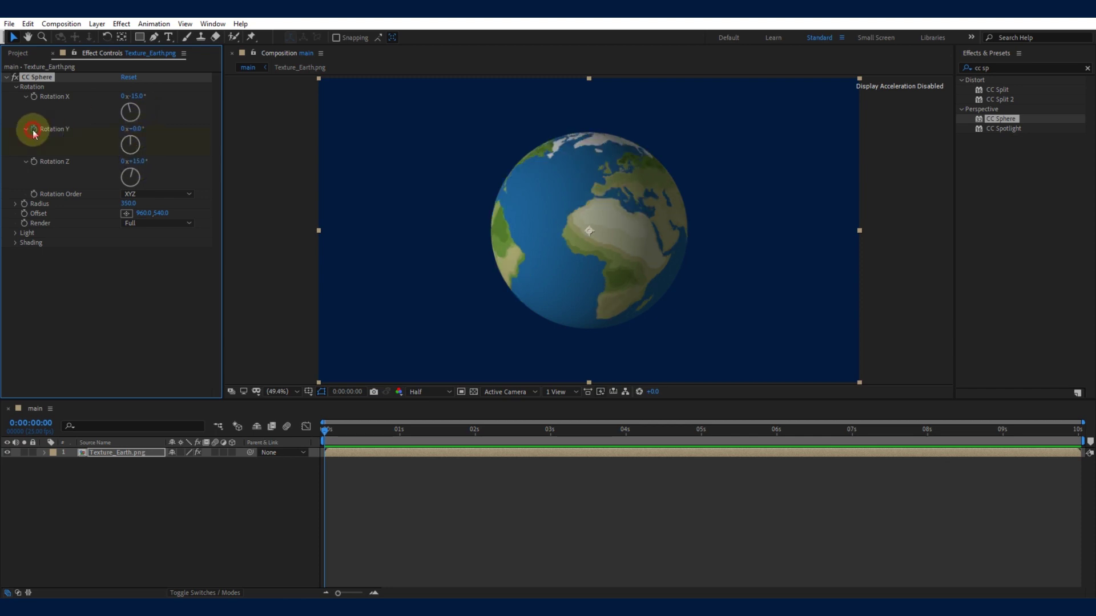
pyautogui.click(174, 493)
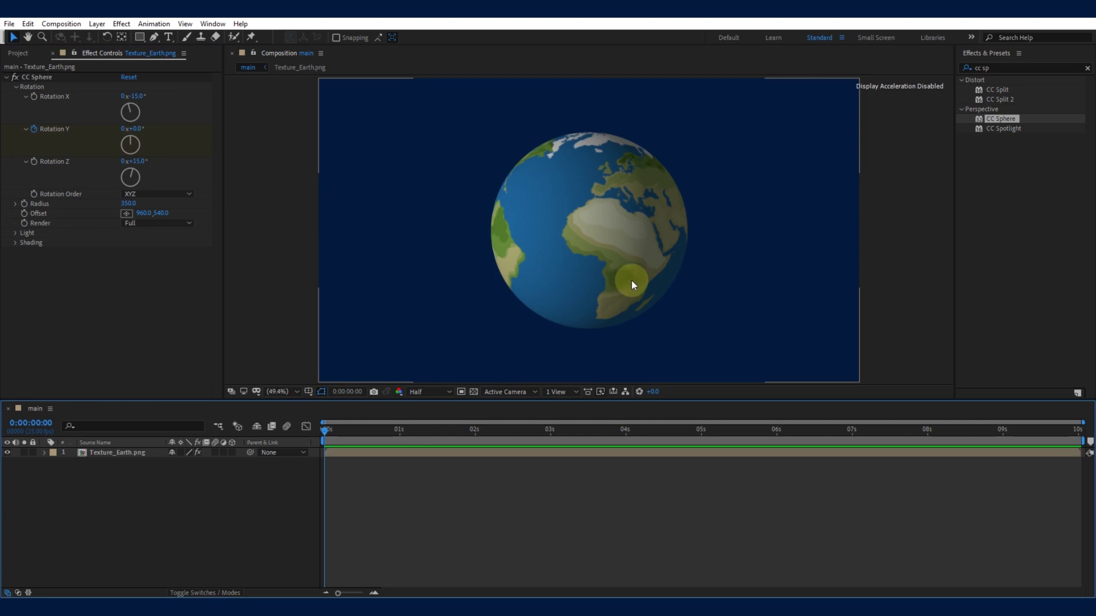
pyautogui.press('End')
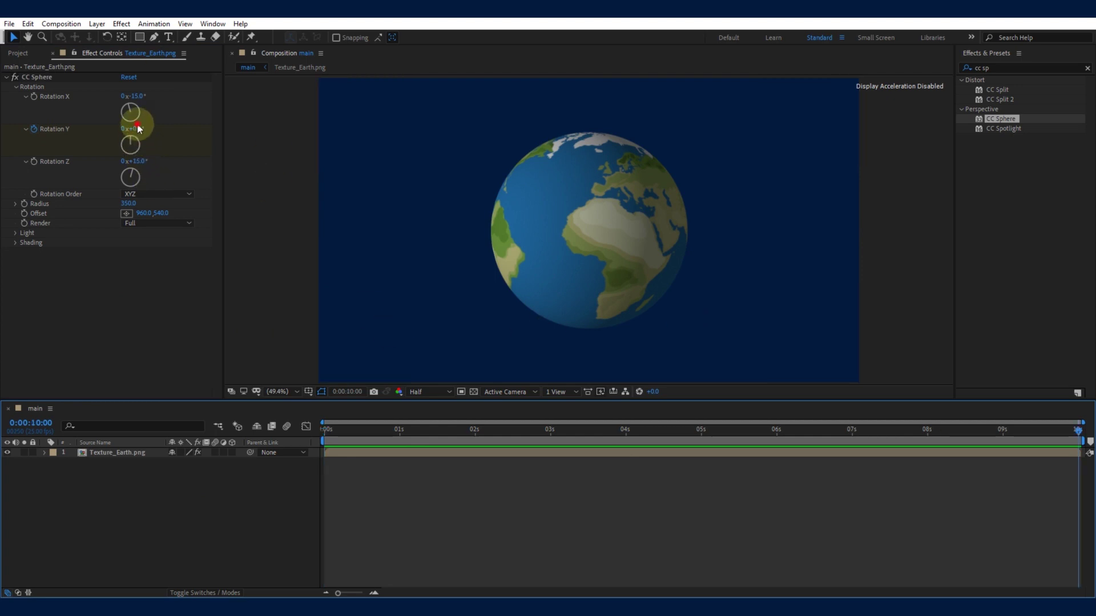
pyautogui.click(138, 128)
pyautogui.write('1')
pyautogui.press('Return')
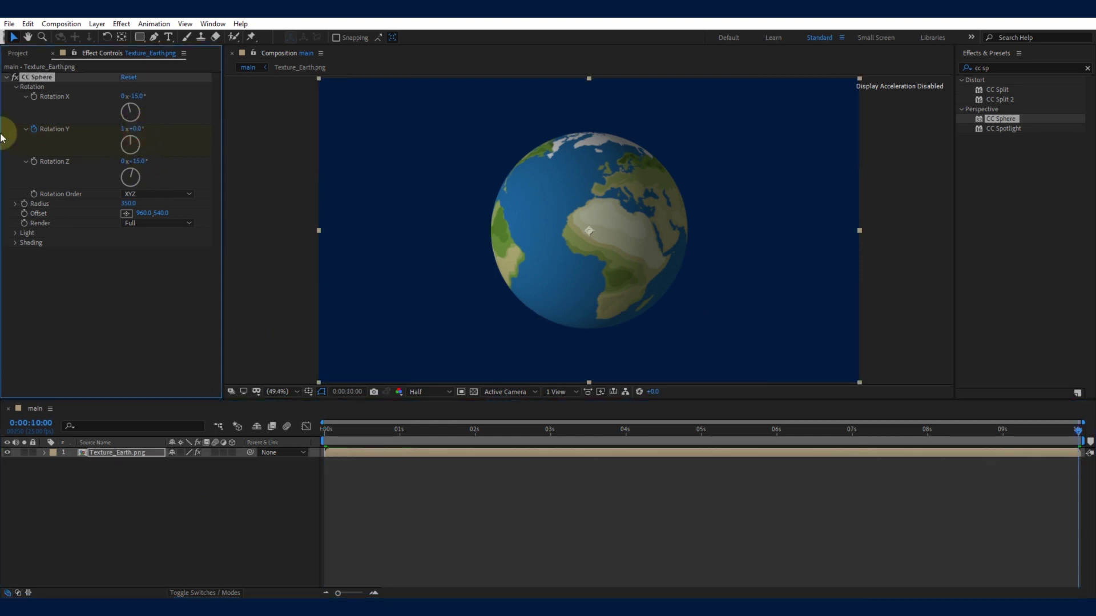
# Clear the effect search and preview the spinning globe.
pyautogui.click(903, 578)
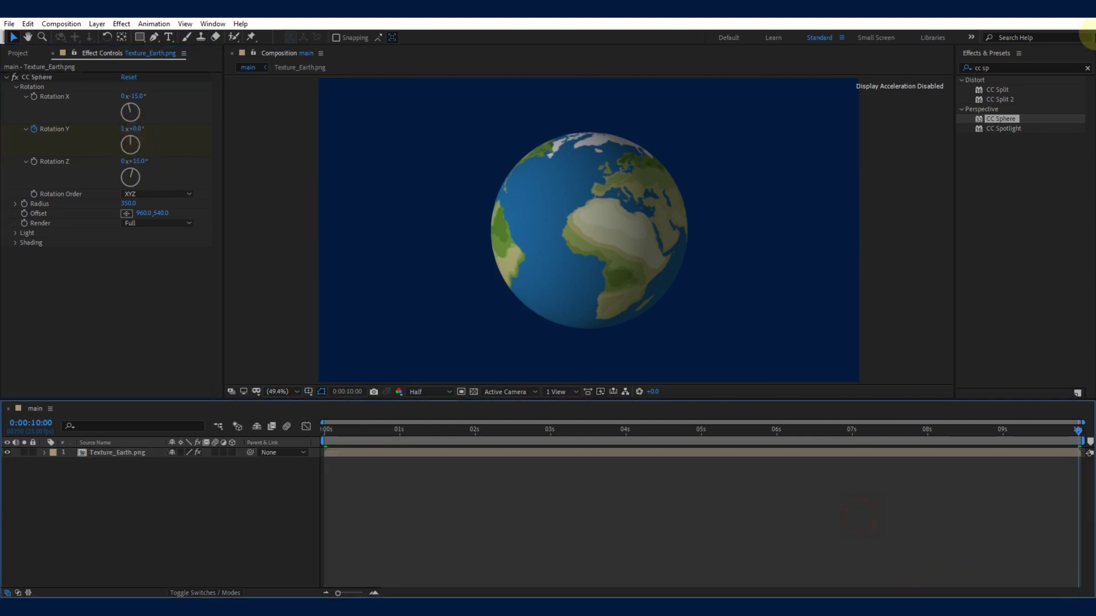
pyautogui.click(998, 234)
pyautogui.click(1088, 69)
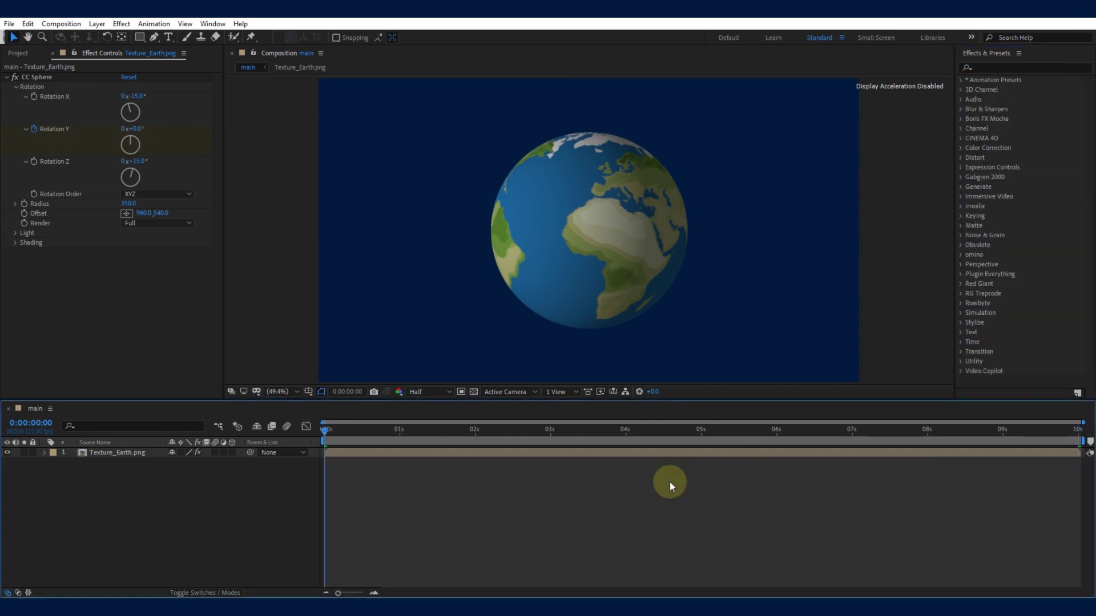
pyautogui.press('space')
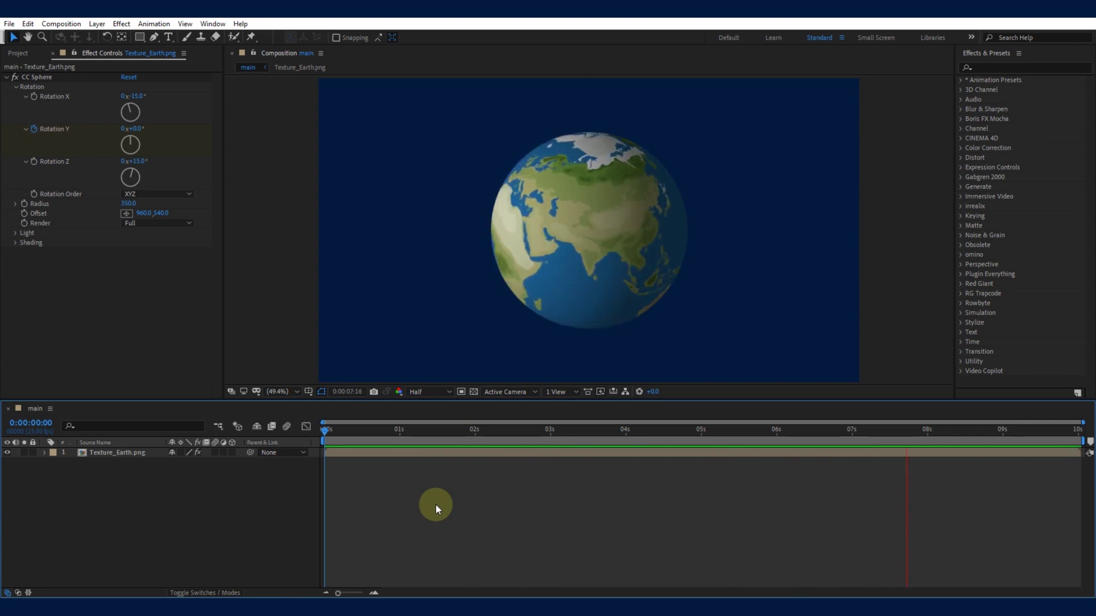
# Apply Curves to Texture_Earth.png, lowering the top-right curve point slightly.
pyautogui.click(324, 427)
pyautogui.click(342, 449)
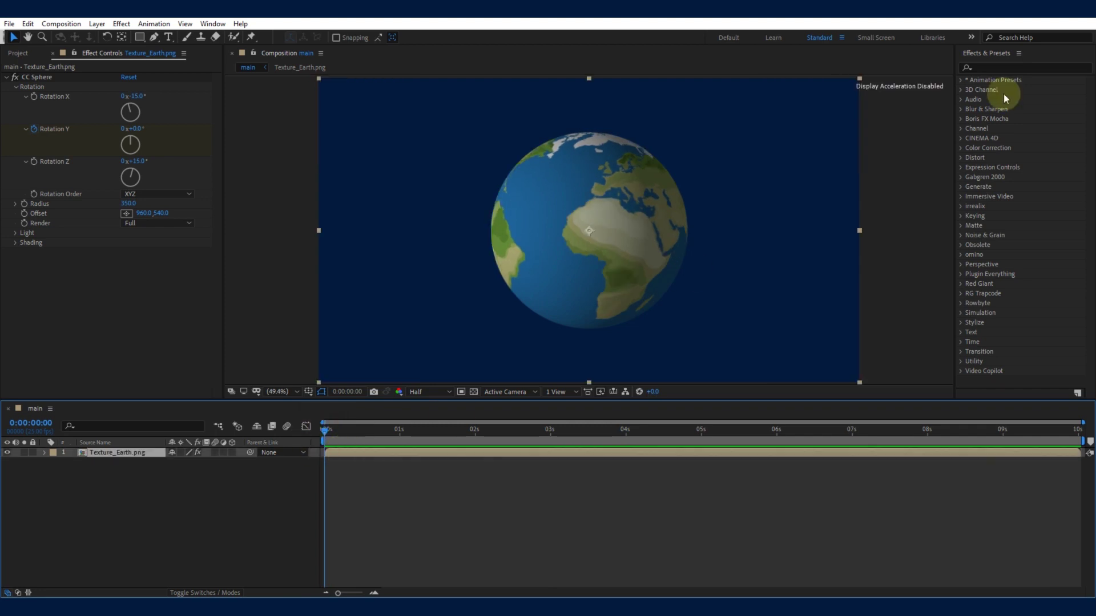
pyautogui.click(1019, 66)
pyautogui.write('c')
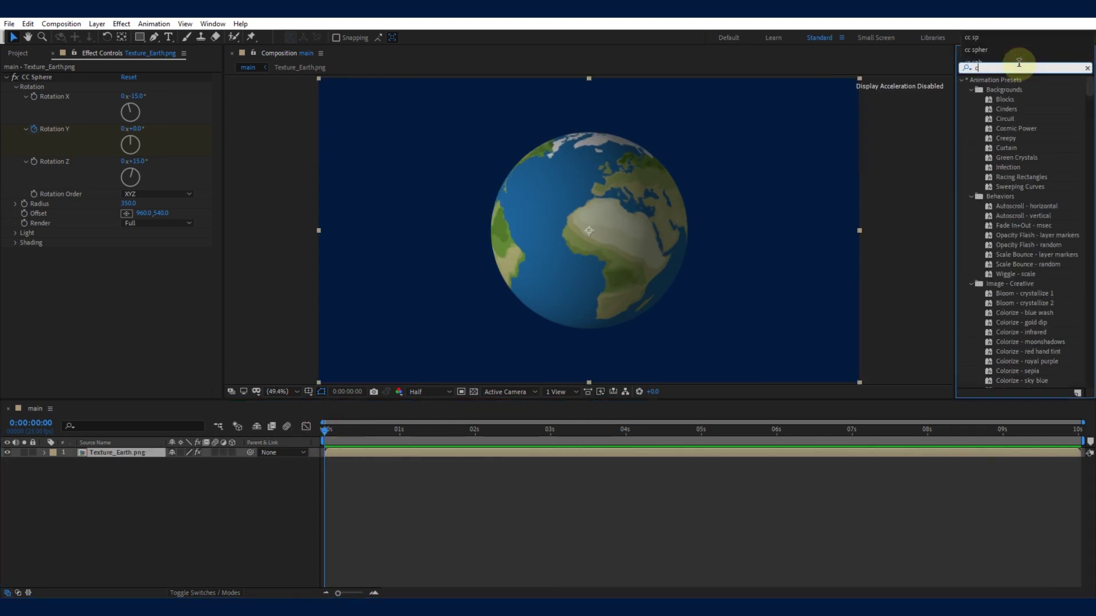
pyautogui.write('ur')
pyautogui.doubleClick(1008, 197)
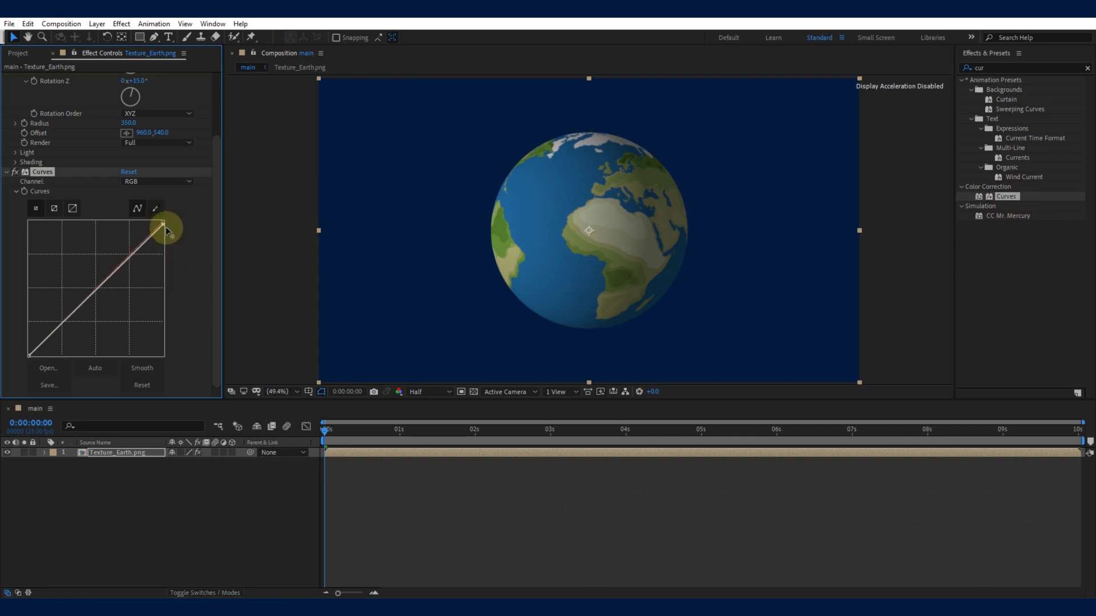
pyautogui.moveTo(166, 227); pyautogui.dragTo(167, 230)
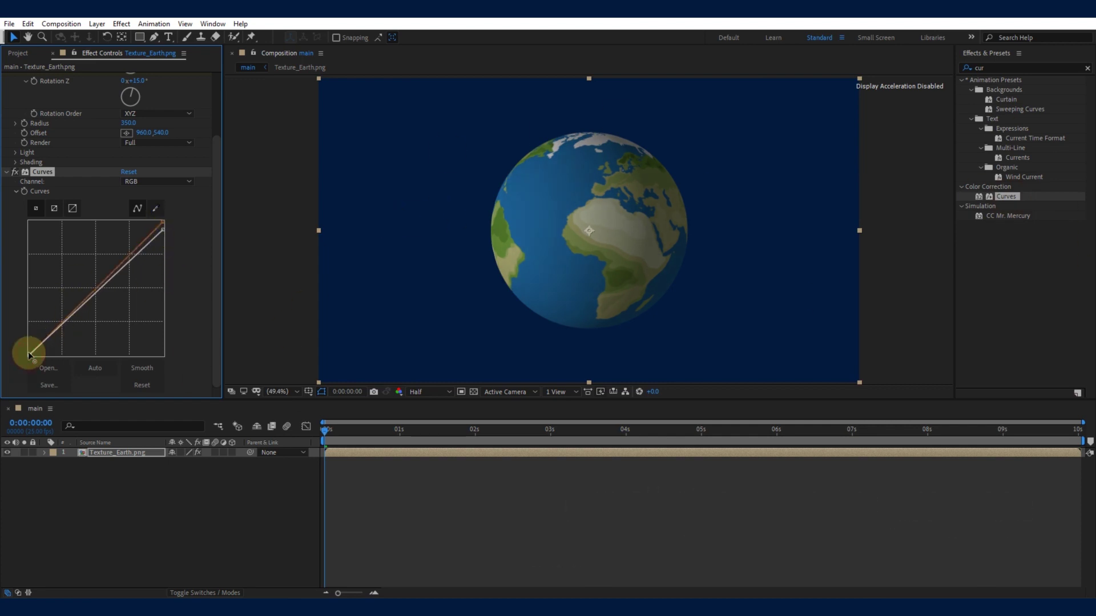
pyautogui.click(8, 171)
# Show layer names and open the Texture_Earth.png precomposition.
pyautogui.click(121, 544)
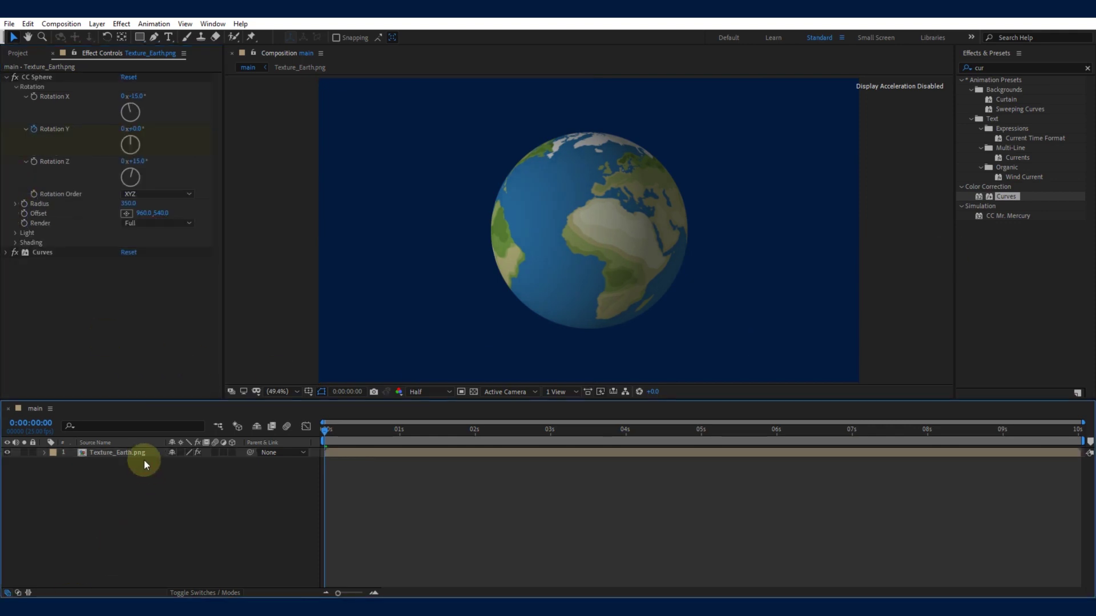
pyautogui.click(151, 454)
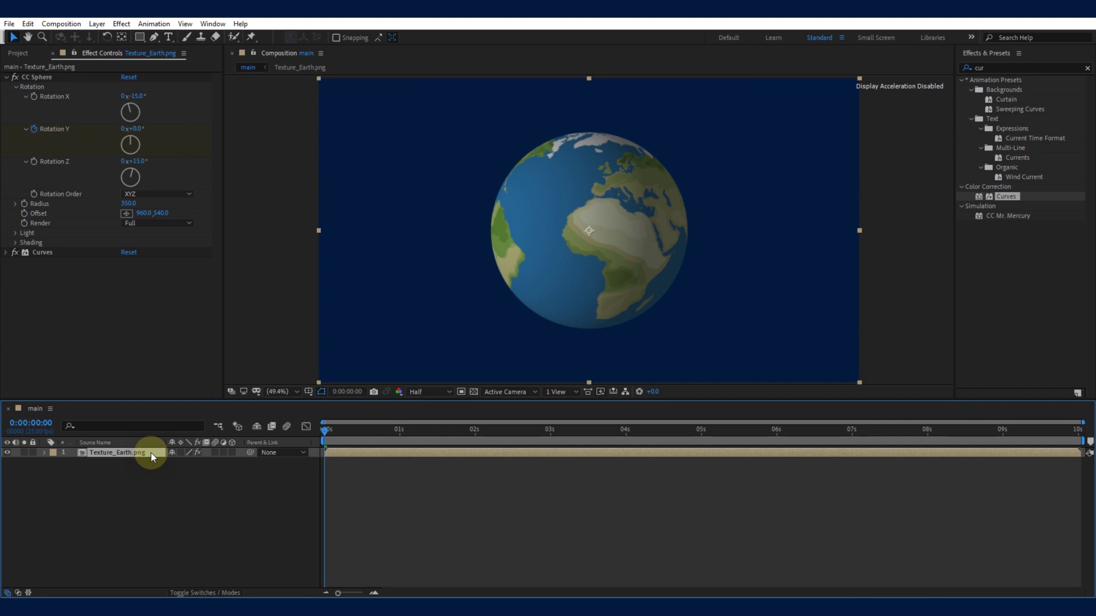
pyautogui.press('Return')
pyautogui.click(418, 507)
pyautogui.click(409, 451)
pyautogui.doubleClick(120, 452)
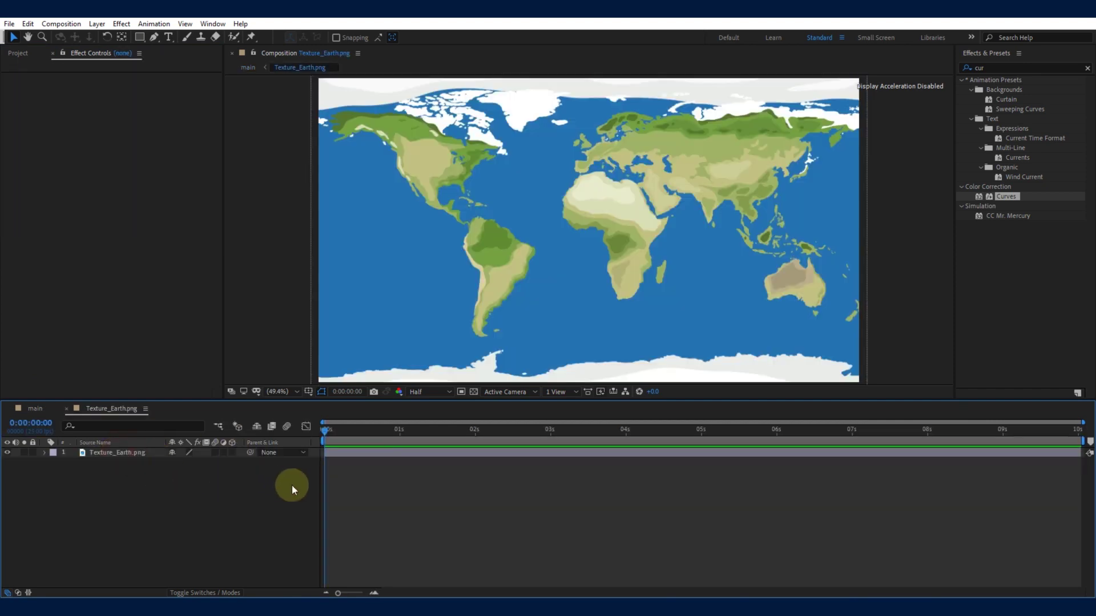
# Add Texture_outline.png as the top layer, scaled to 48%.
pyautogui.click(18, 53)
pyautogui.moveTo(76, 189); pyautogui.dragTo(132, 364)
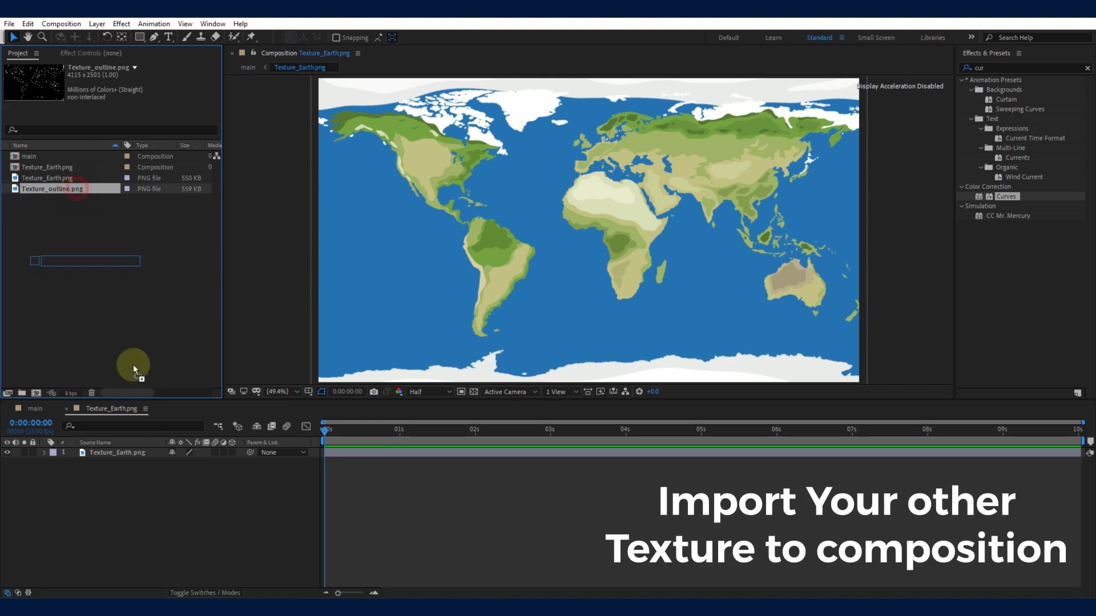
pyautogui.moveTo(147, 446); pyautogui.dragTo(147, 450)
pyautogui.press('s')
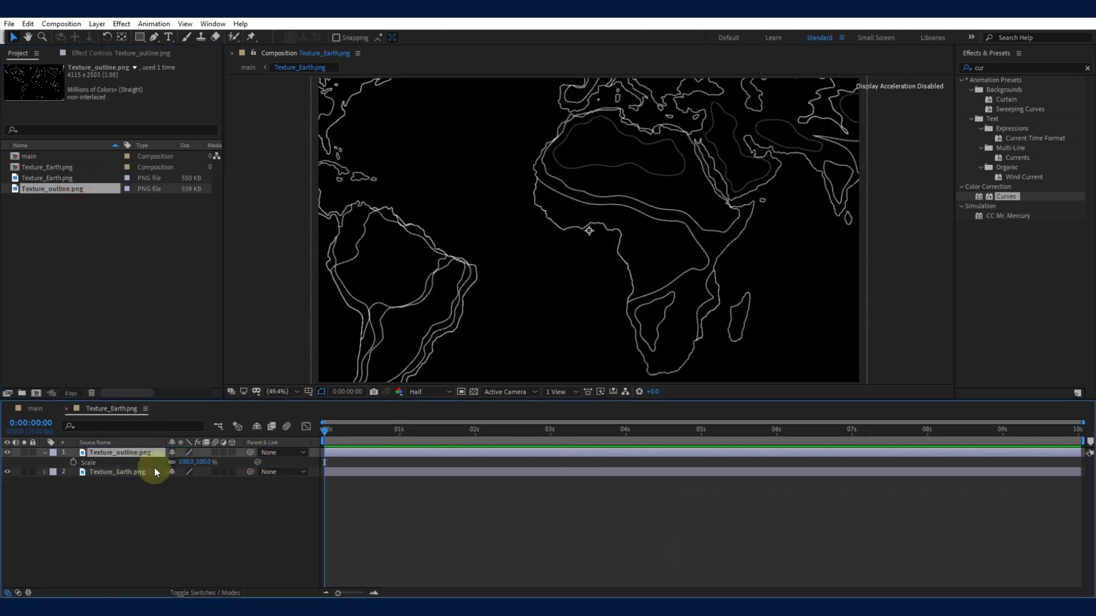
pyautogui.write('48')
pyautogui.press('Return')
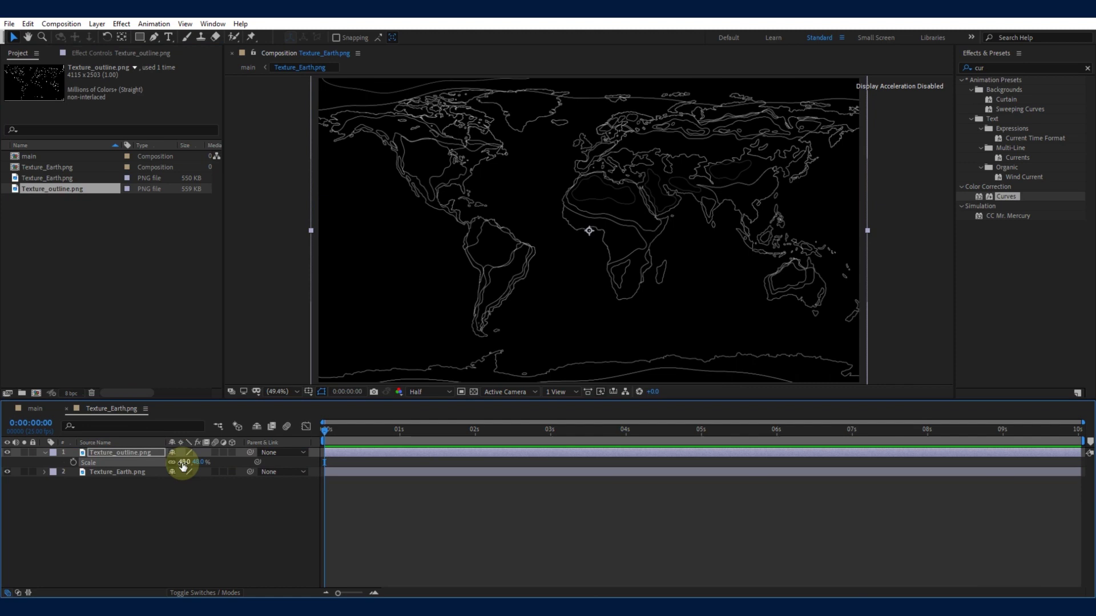
pyautogui.click(121, 530)
# Move to 3 seconds and reveal the outline layer's opacity.
pyautogui.moveTo(493, 431); pyautogui.dragTo(550, 431)
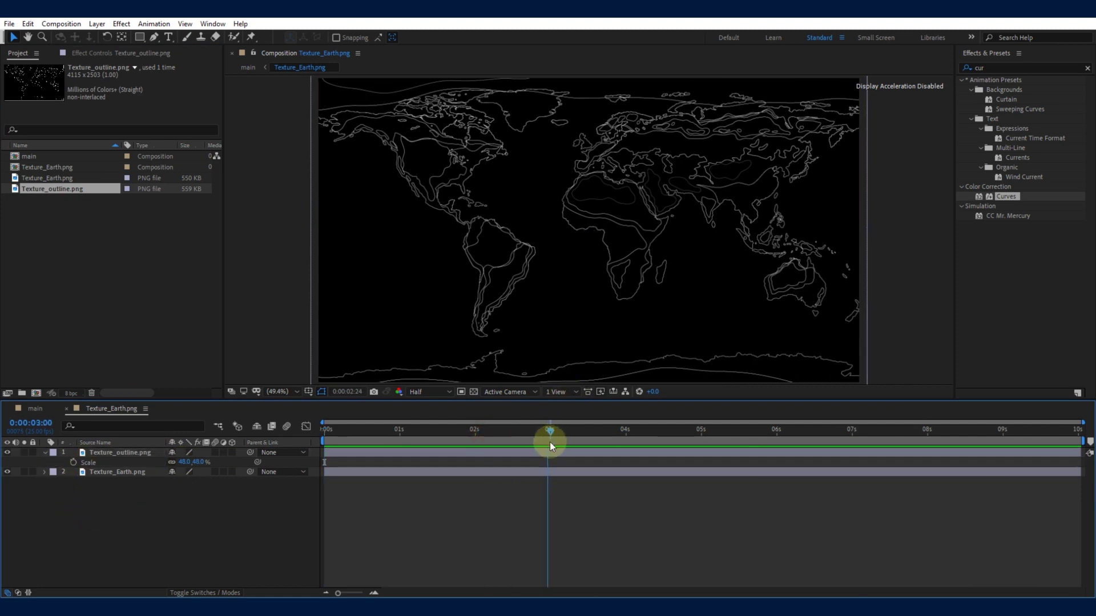
pyautogui.click(550, 450)
pyautogui.press('t')
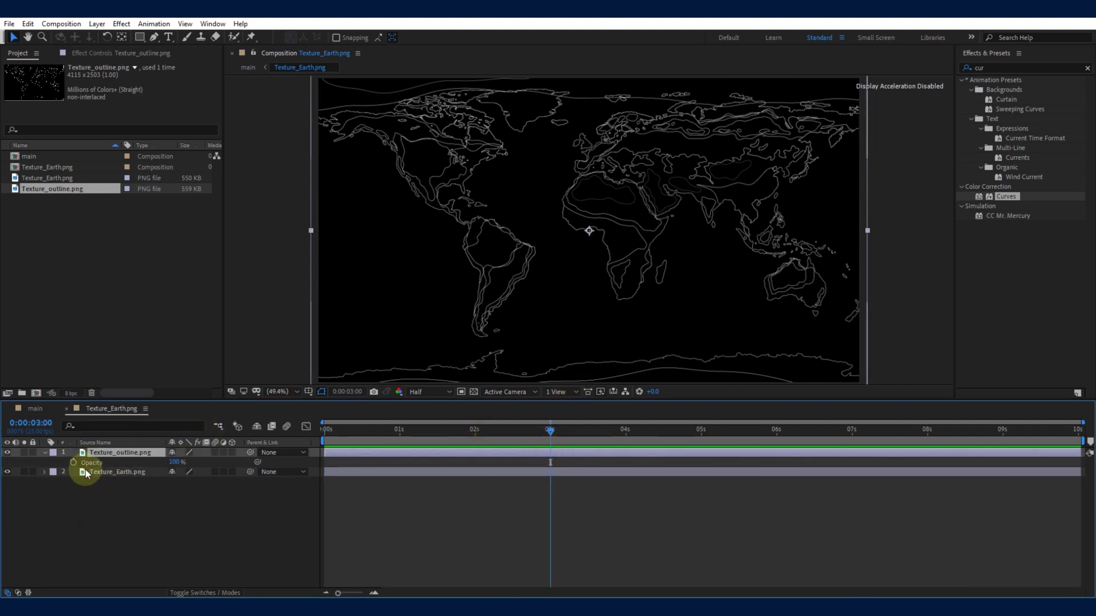
# Keyframe the outline's opacity at 0% at 3s and 100% at 5s.
pyautogui.click(73, 463)
pyautogui.click(698, 438)
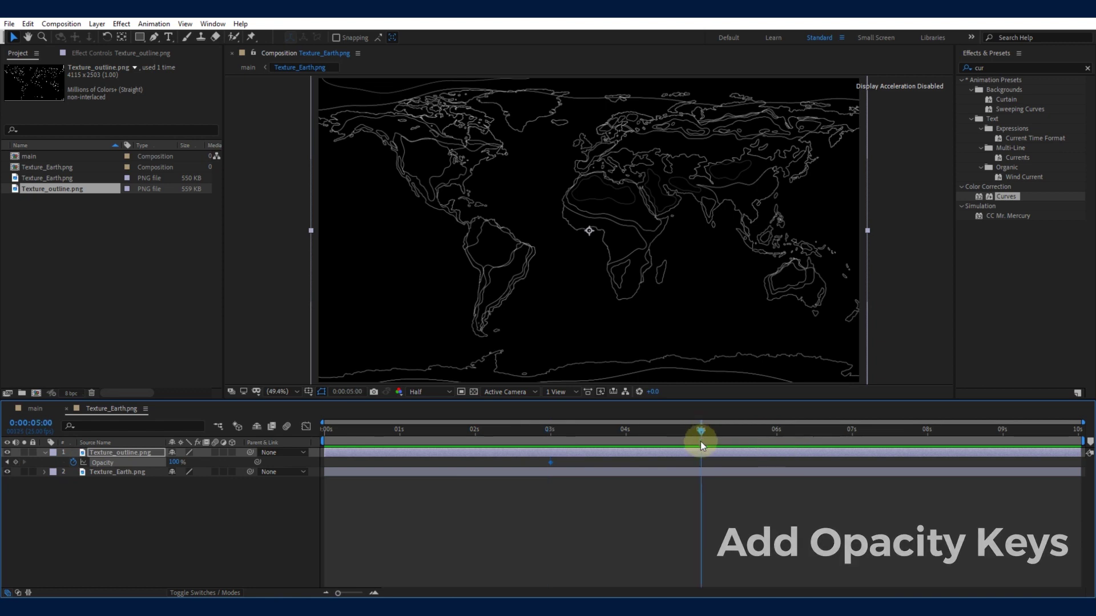
pyautogui.click(8, 463)
pyautogui.moveTo(175, 463); pyautogui.dragTo(113, 494)
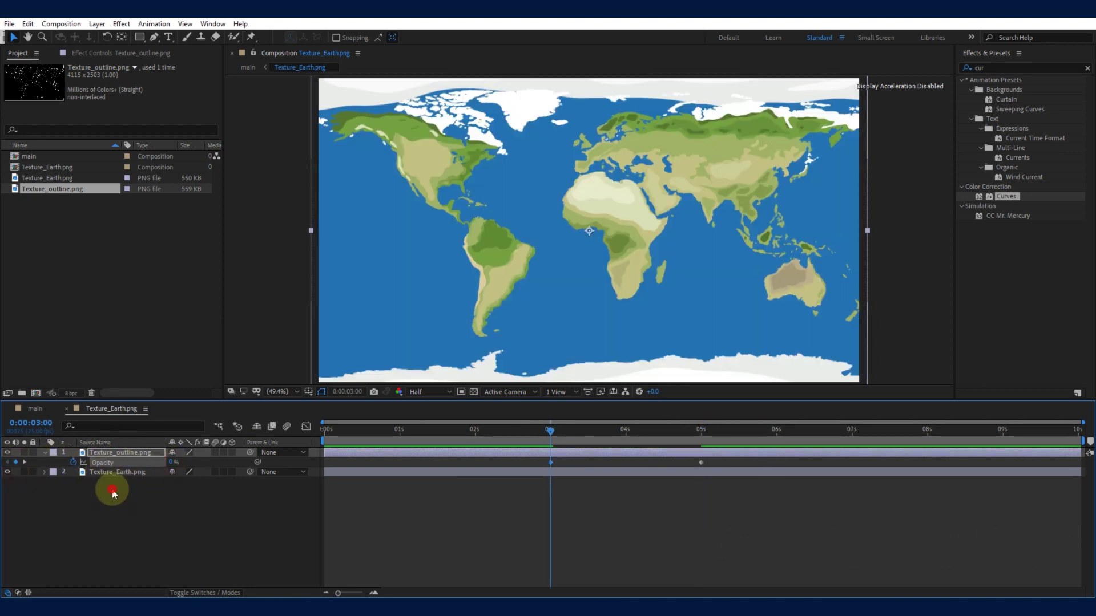
pyautogui.click(113, 493)
# Add opacity keyframes of 100% at 7s and 0% at 9s.
pyautogui.click(852, 437)
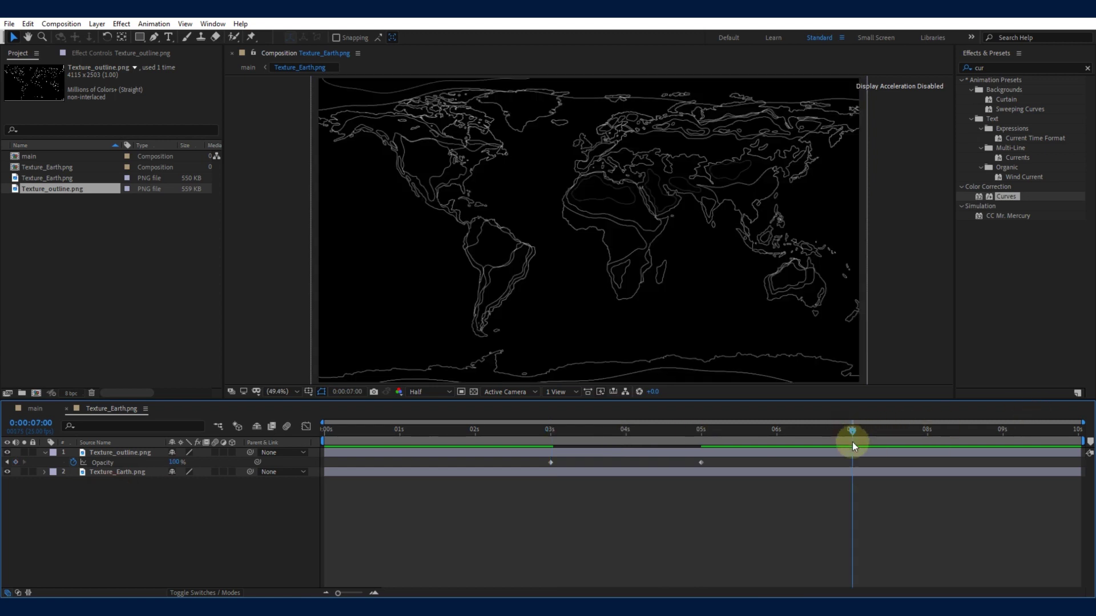
pyautogui.click(13, 463)
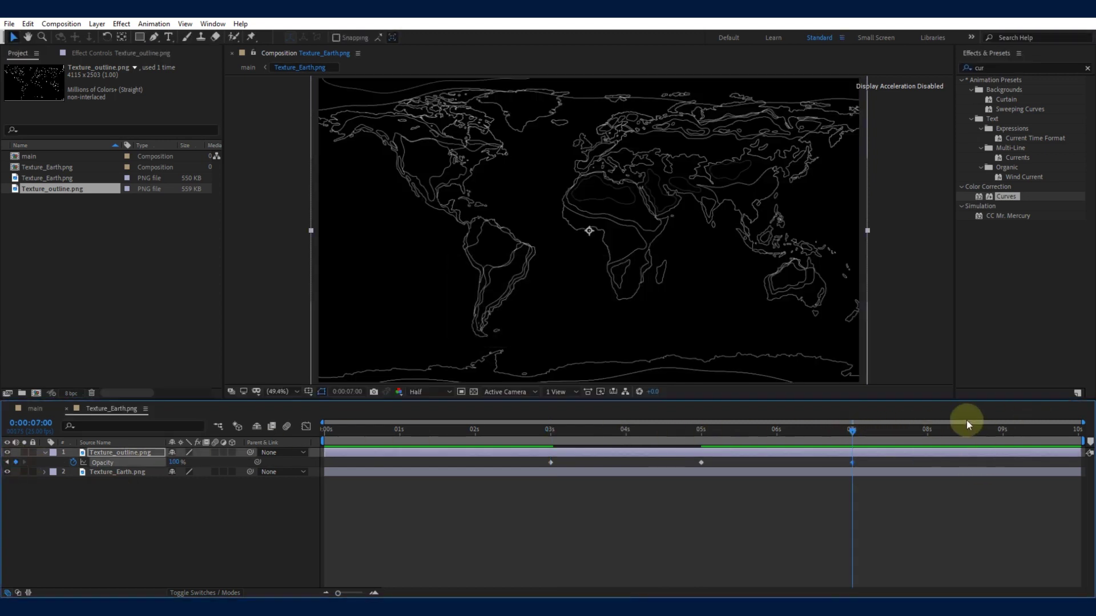
pyautogui.click(1001, 432)
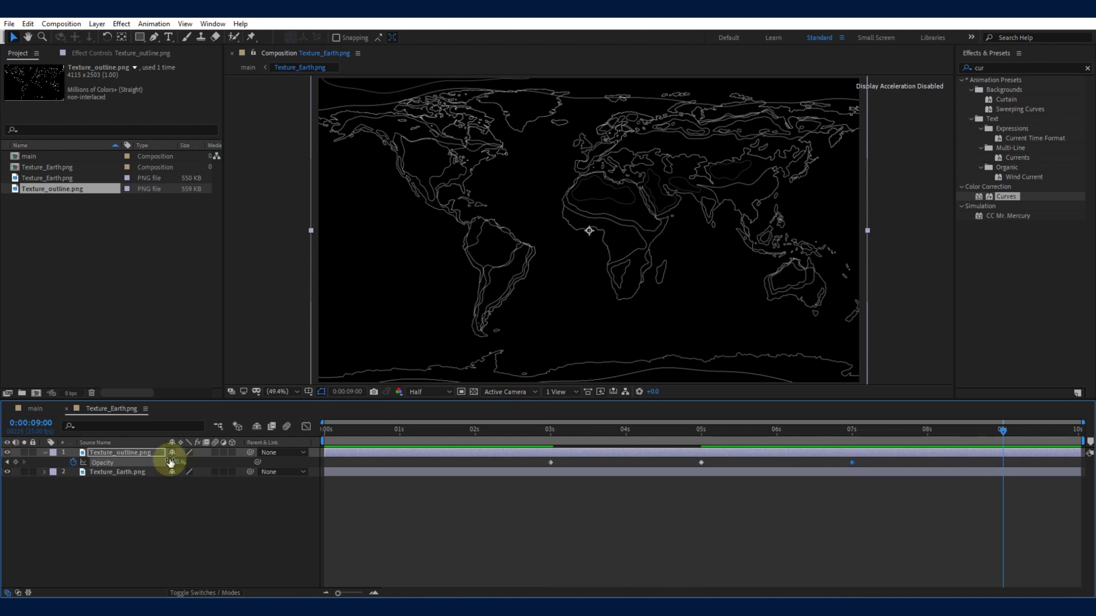
pyautogui.moveTo(176, 463); pyautogui.dragTo(65, 471)
# Apply Easy Ease to all opacity keyframes and return to the main globe composition.
pyautogui.rightClick(134, 464)
pyautogui.moveTo(182, 440)
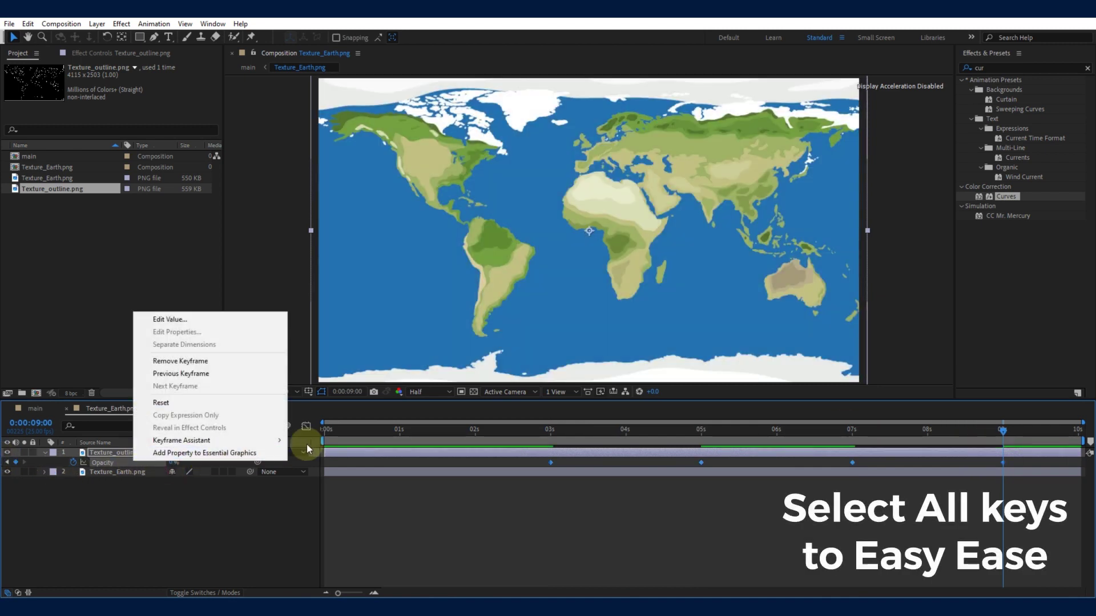
pyautogui.click(320, 477)
pyautogui.click(342, 495)
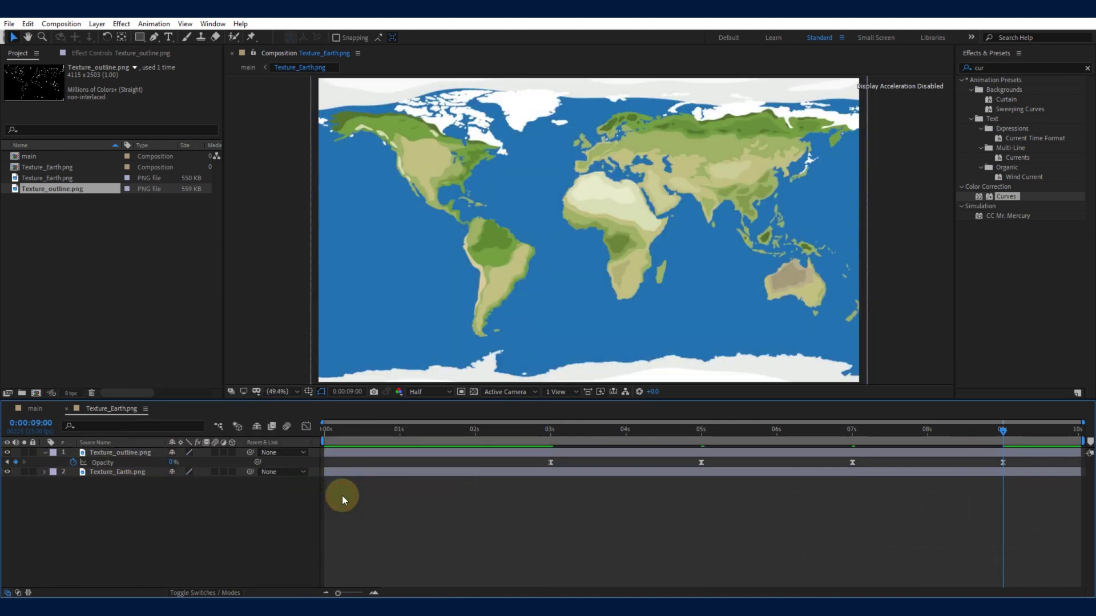
pyautogui.press('u')
pyautogui.click(35, 409)
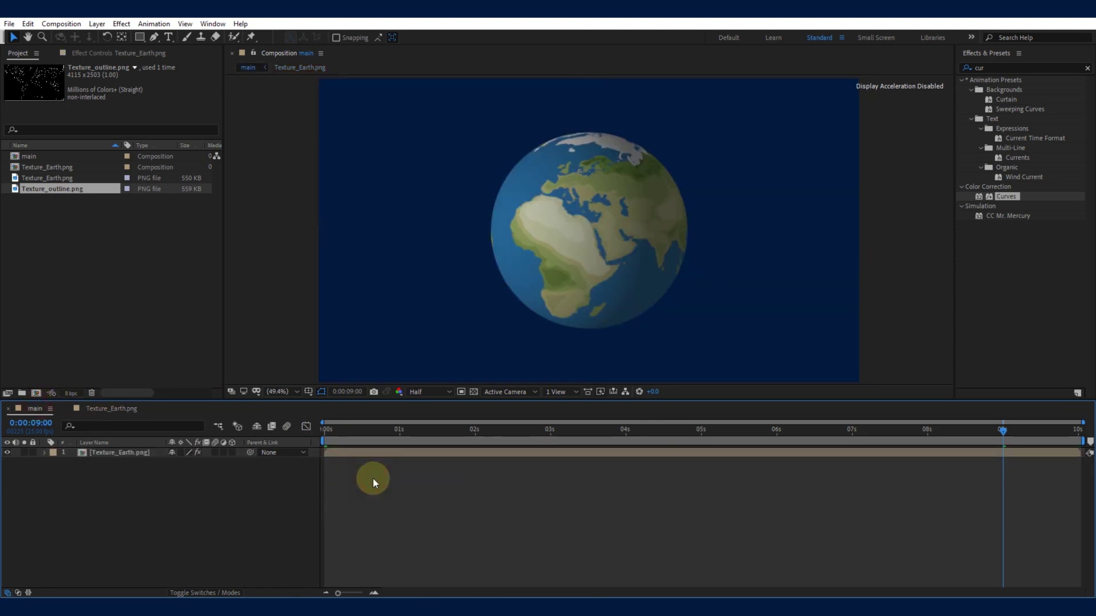
# Play the globe preview from the first frame, then stop it.
pyautogui.click(1088, 68)
pyautogui.click(605, 506)
pyautogui.press('Home')
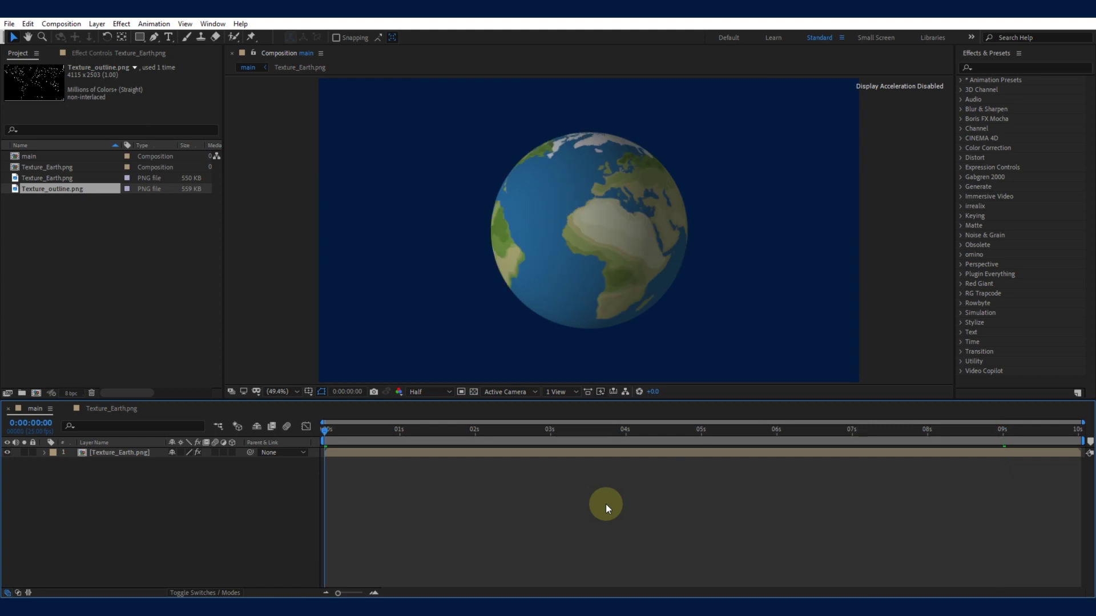
pyautogui.press('space')
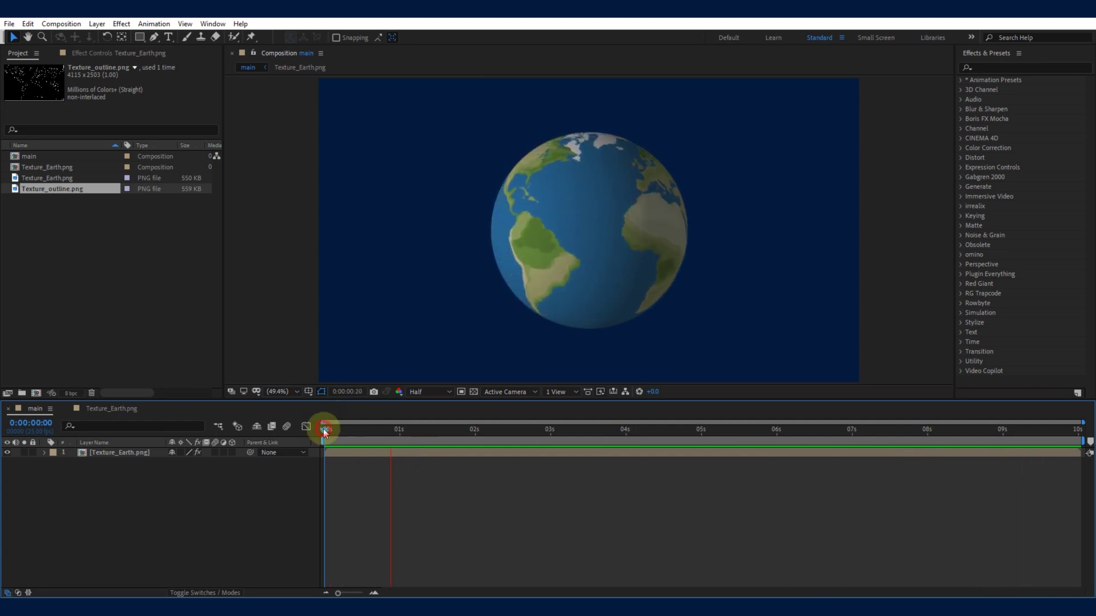
pyautogui.press('space')
# Select Texture_Earth.png and move the playhead to 0:00:05:11.
pyautogui.click(124, 452)
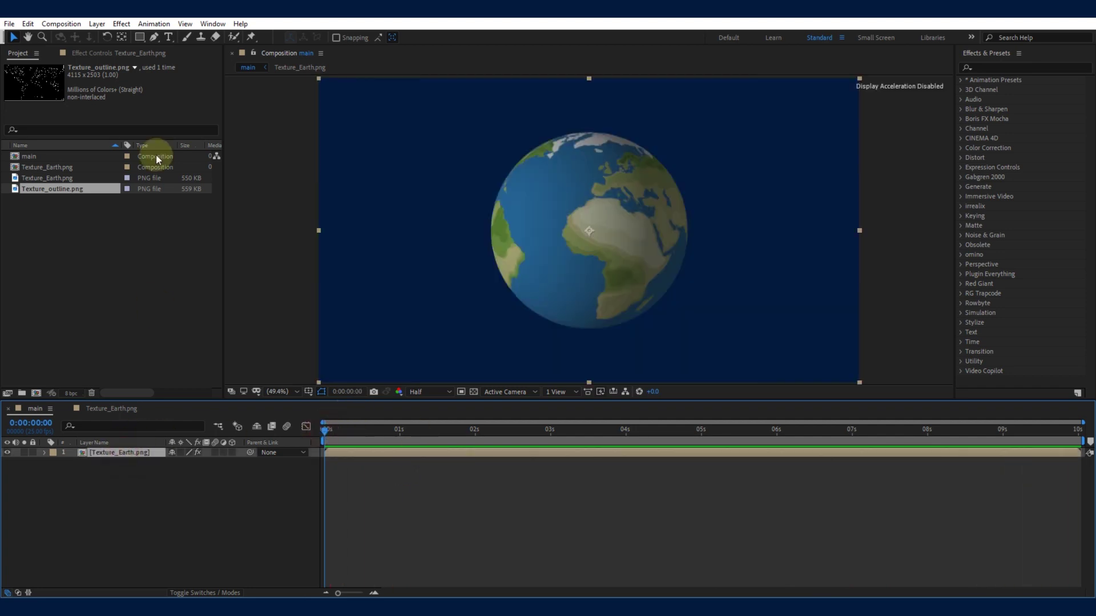
pyautogui.click(516, 470)
pyautogui.moveTo(543, 430); pyautogui.dragTo(734, 431)
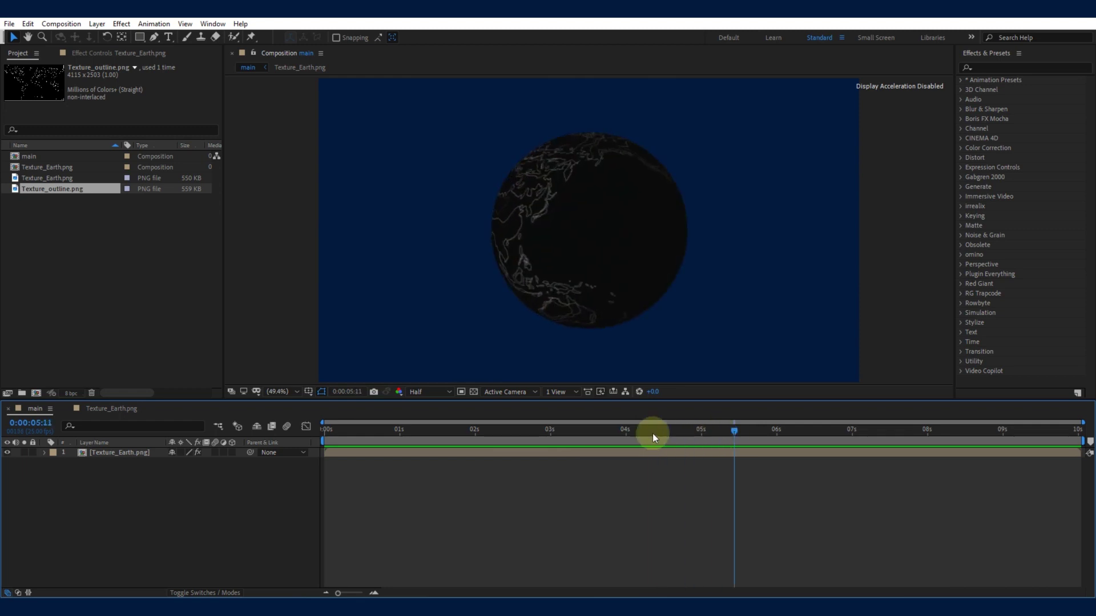
# Delete the Curves effect from the globe and return to the first frame.
pyautogui.click(176, 450)
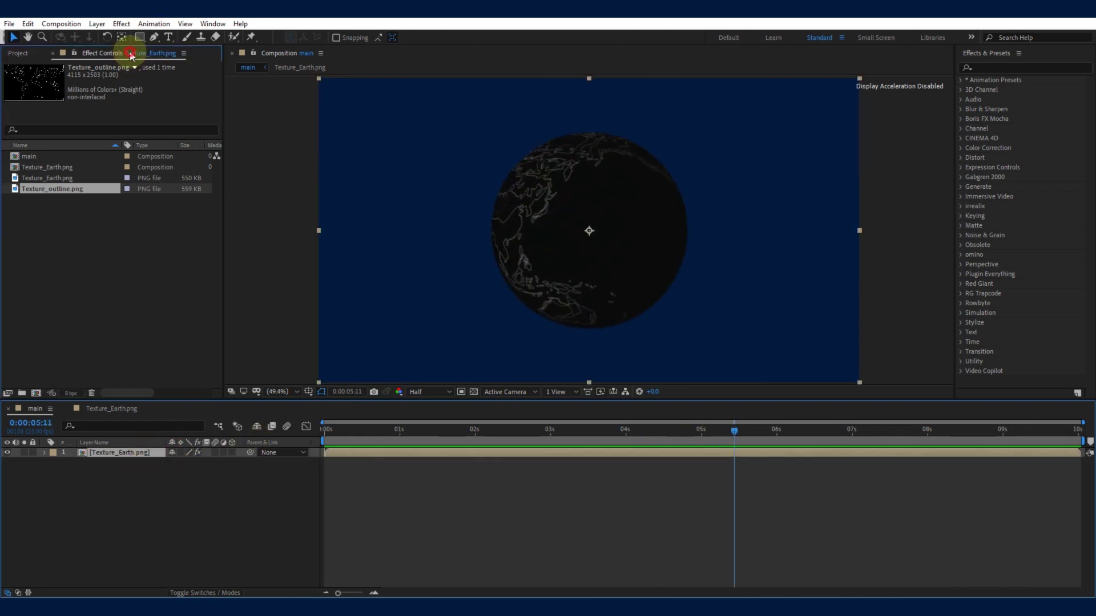
pyautogui.click(112, 54)
pyautogui.click(47, 253)
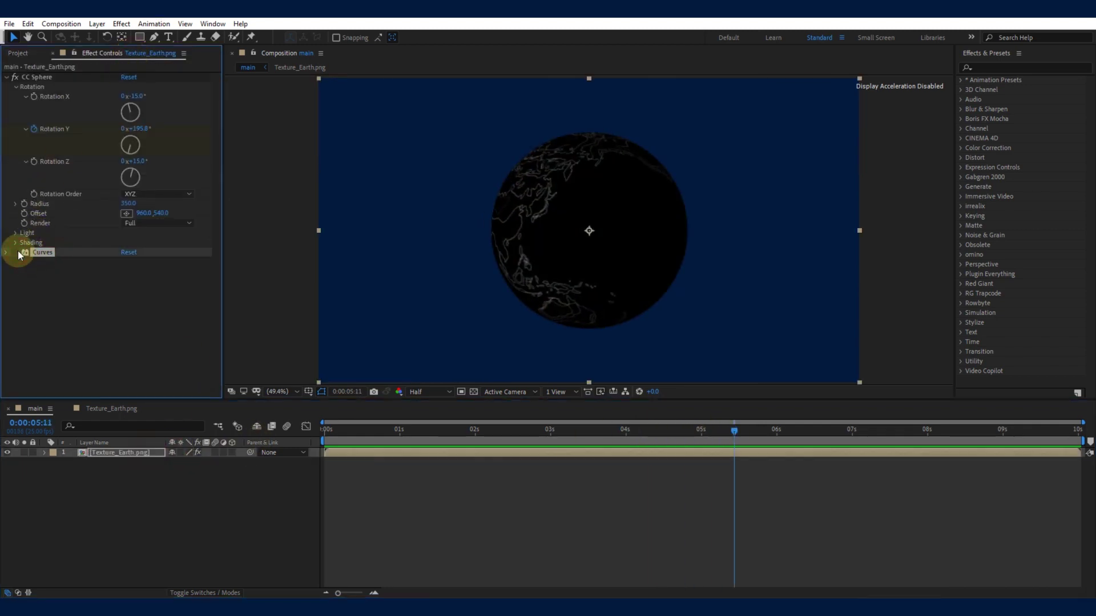
pyautogui.press('Delete')
pyautogui.click(121, 485)
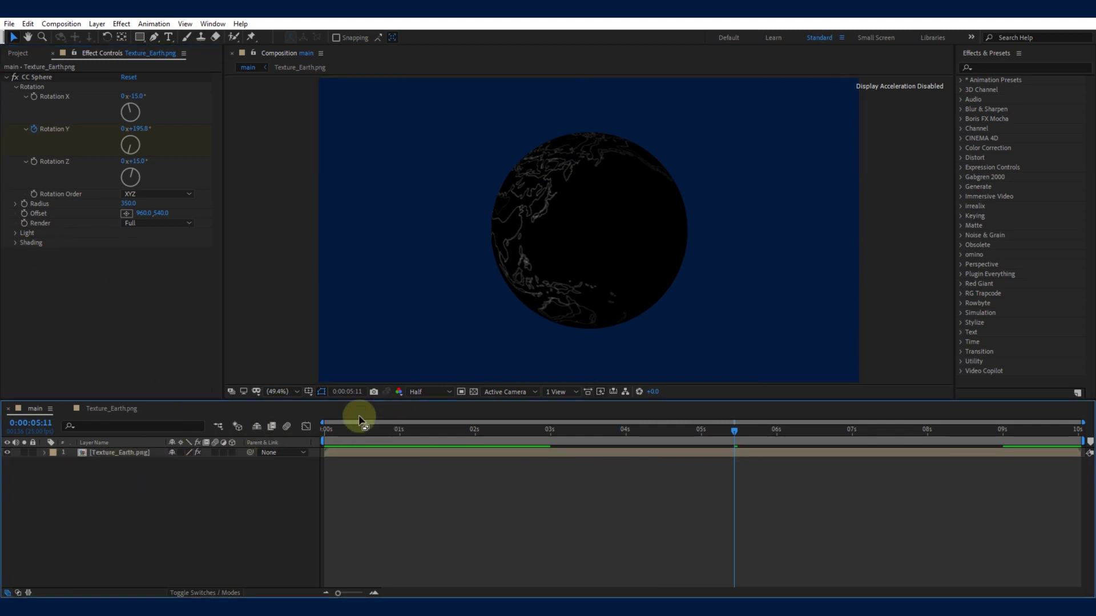
pyautogui.moveTo(359, 420); pyautogui.dragTo(326, 430)
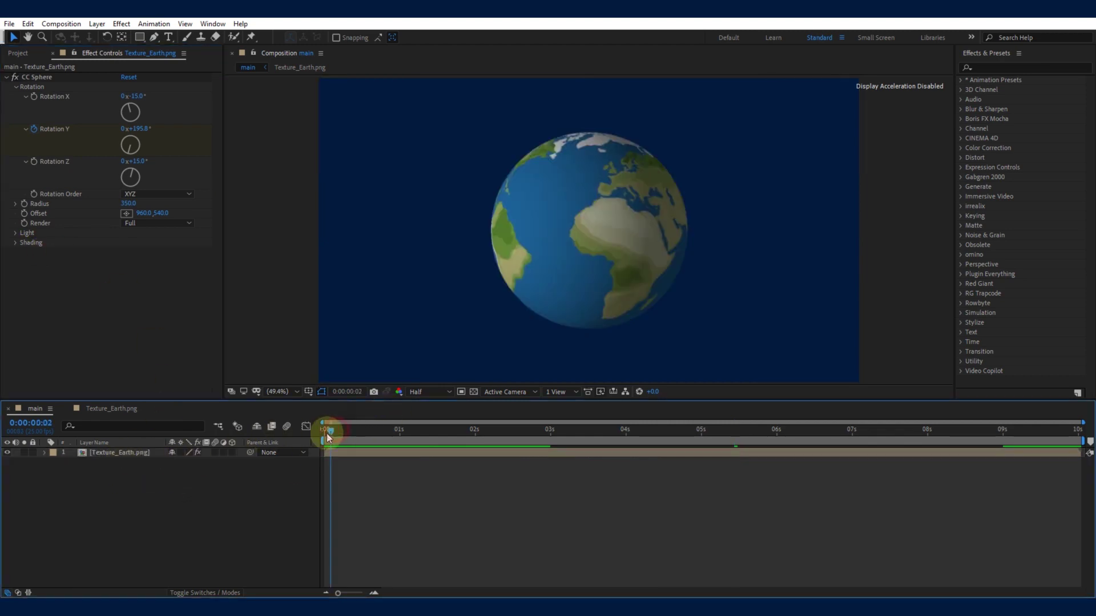
# Set CC Sphere ambient shading to 40 and light height to 50.
pyautogui.click(15, 233)
pyautogui.click(15, 305)
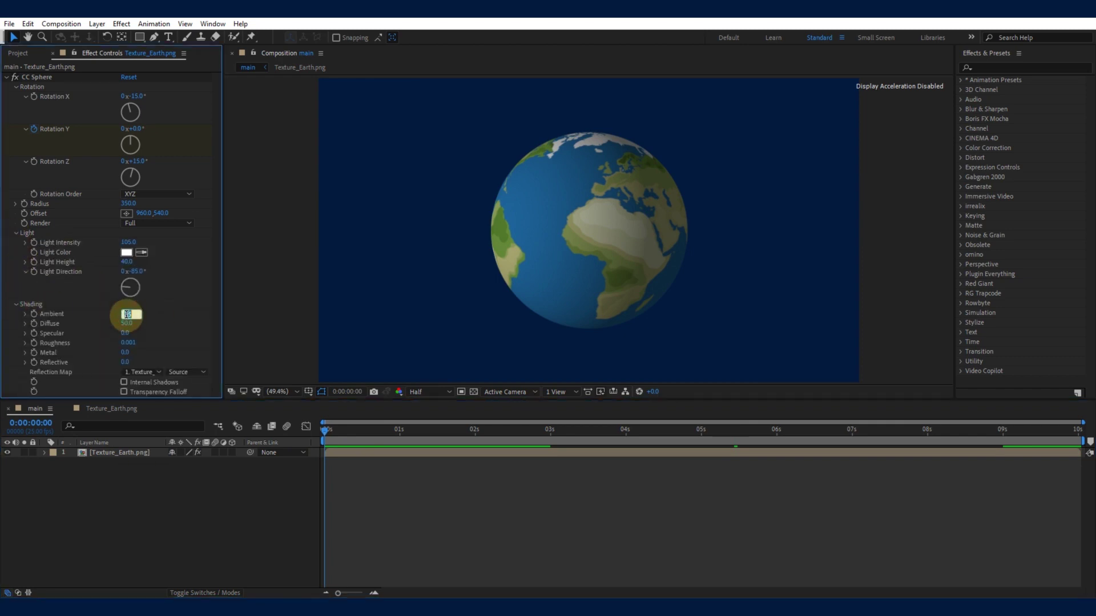
pyautogui.write('40')
pyautogui.click(127, 317)
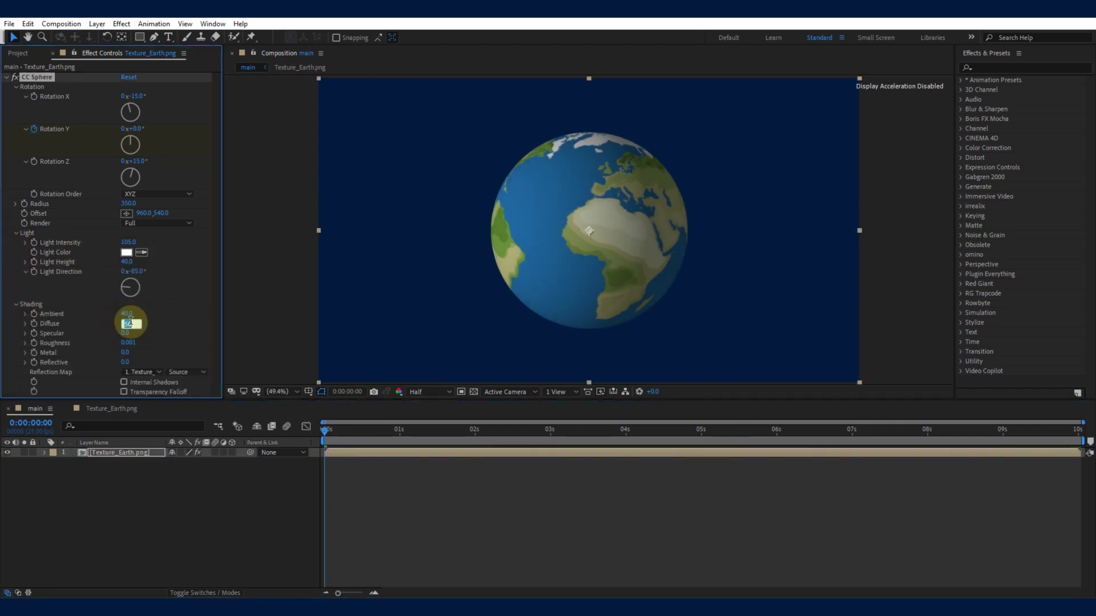
pyautogui.click(14, 305)
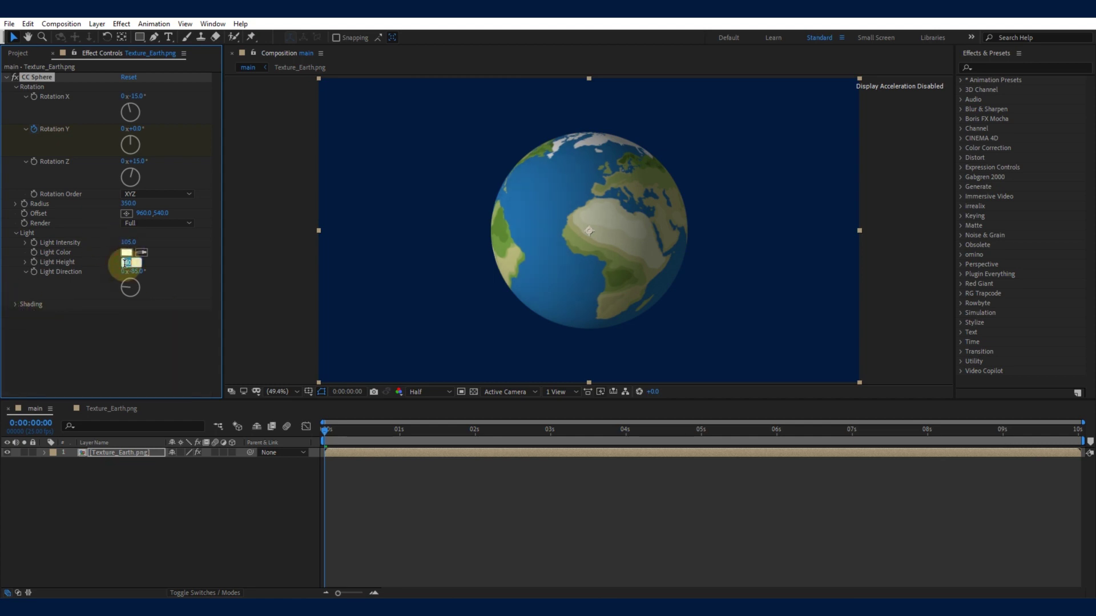
pyautogui.click(126, 268)
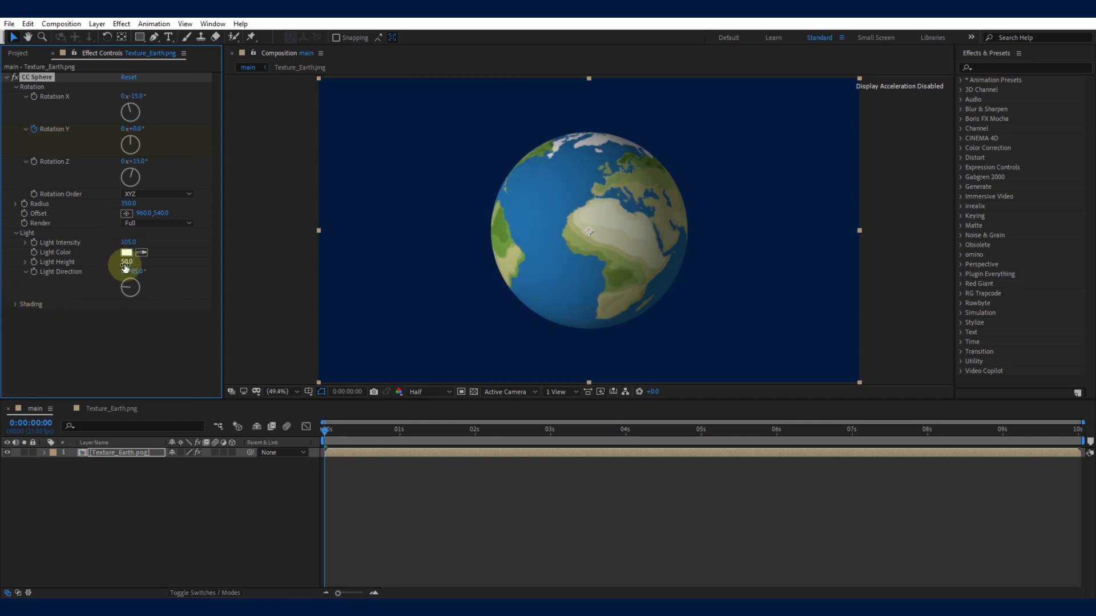
pyautogui.click(14, 234)
pyautogui.click(16, 87)
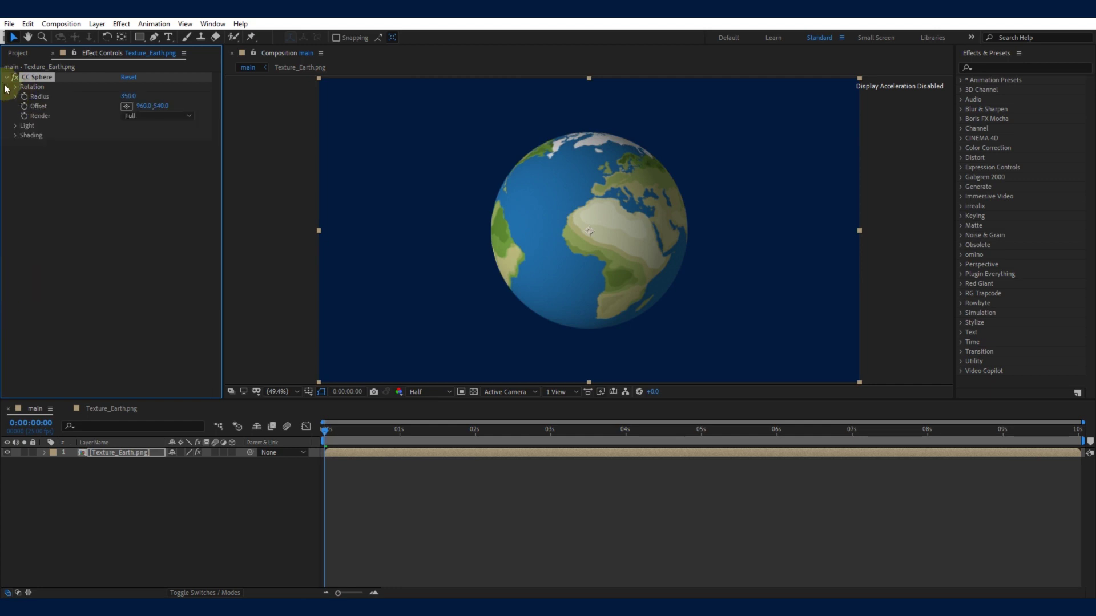
pyautogui.click(6, 77)
# Add a white Inner Shadow layer style with angle 0 in Screen blend mode.
pyautogui.rightClick(118, 451)
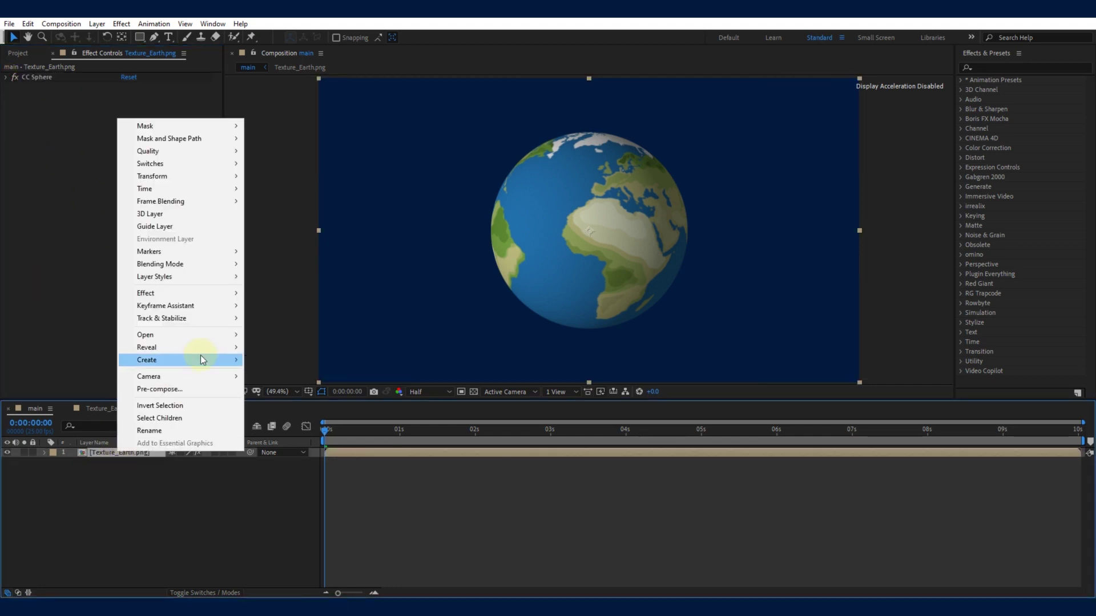
pyautogui.moveTo(154, 277)
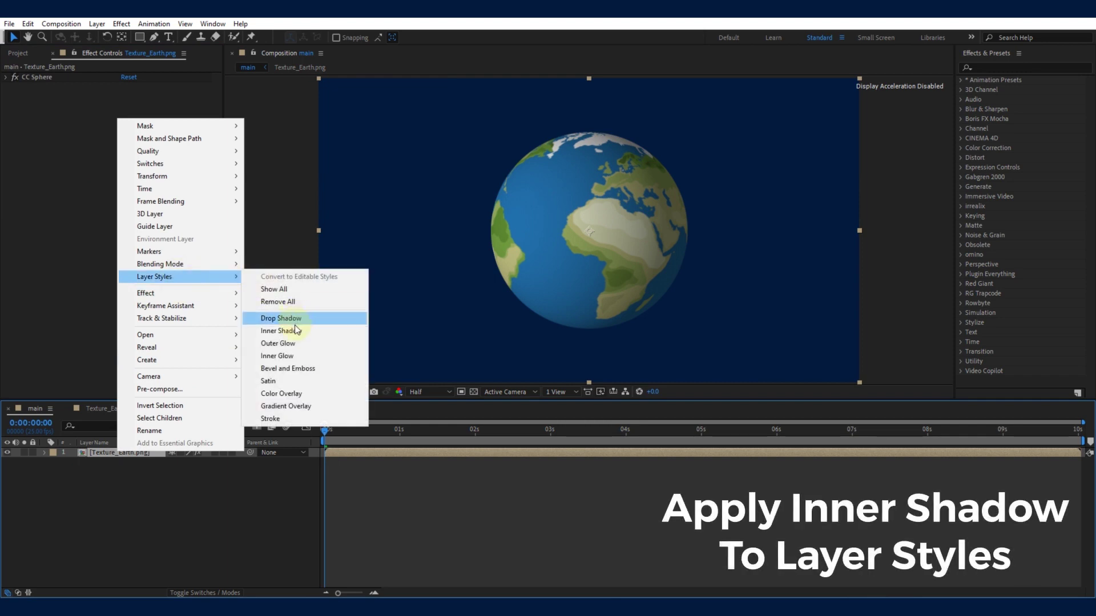
pyautogui.click(297, 330)
pyautogui.click(63, 502)
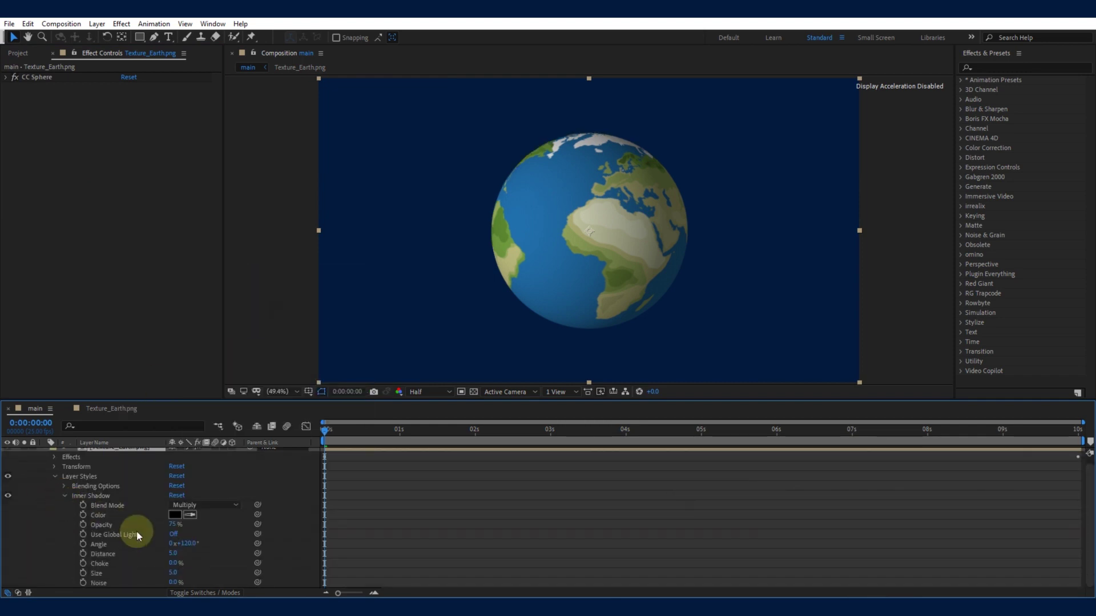
pyautogui.click(186, 542)
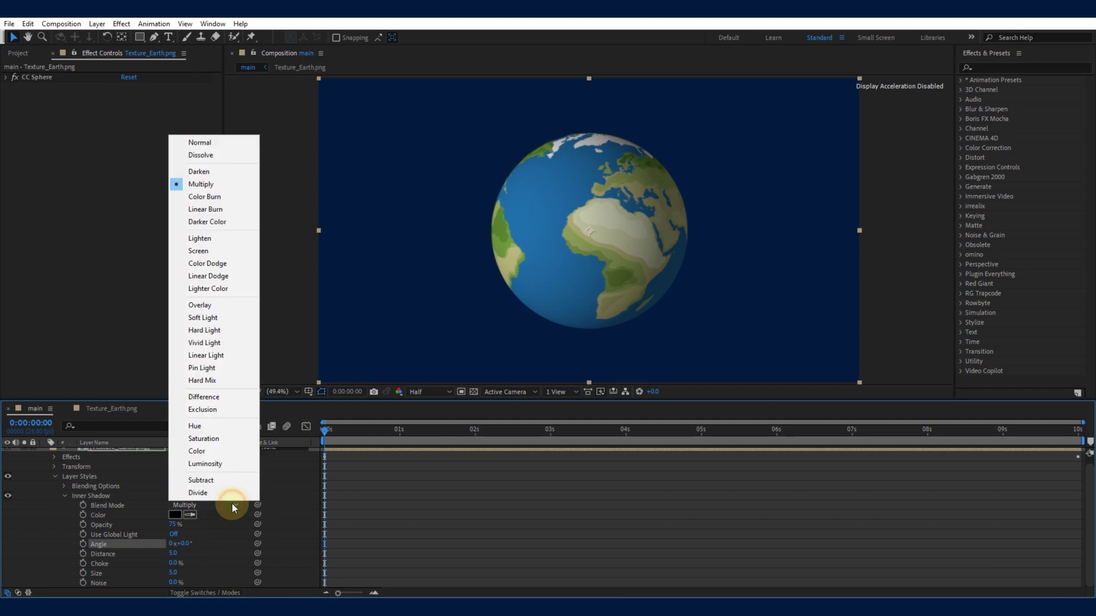
pyautogui.click(210, 251)
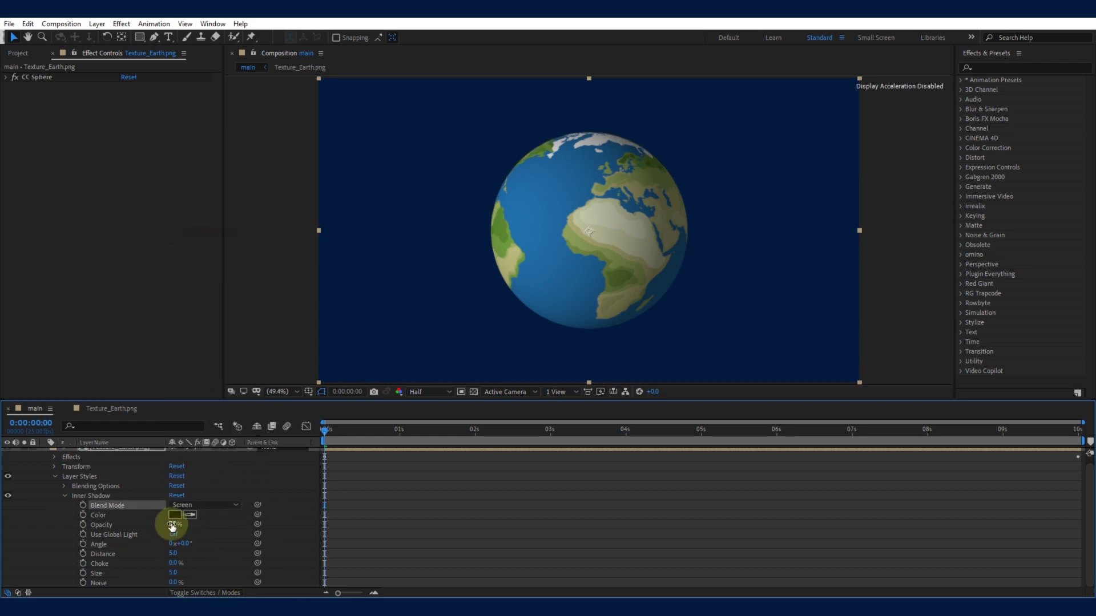
pyautogui.click(173, 515)
pyautogui.moveTo(763, 372); pyautogui.dragTo(607, 280)
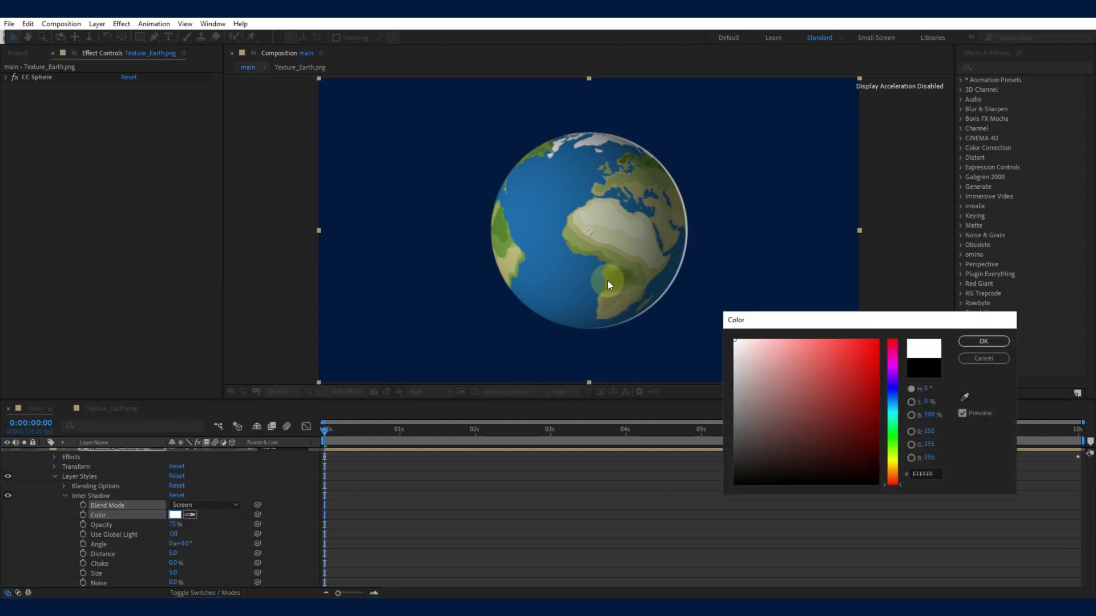
pyautogui.press('Return')
# Set the inner shadow size to 50 and opacity to 35%.
pyautogui.moveTo(173, 573); pyautogui.dragTo(185, 564)
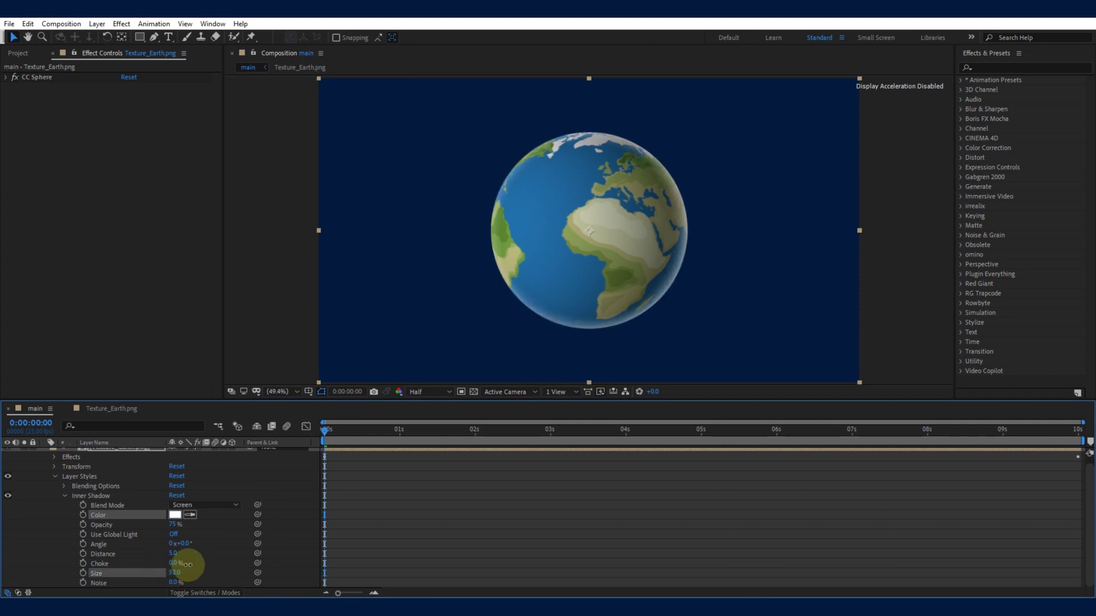
pyautogui.write('35')
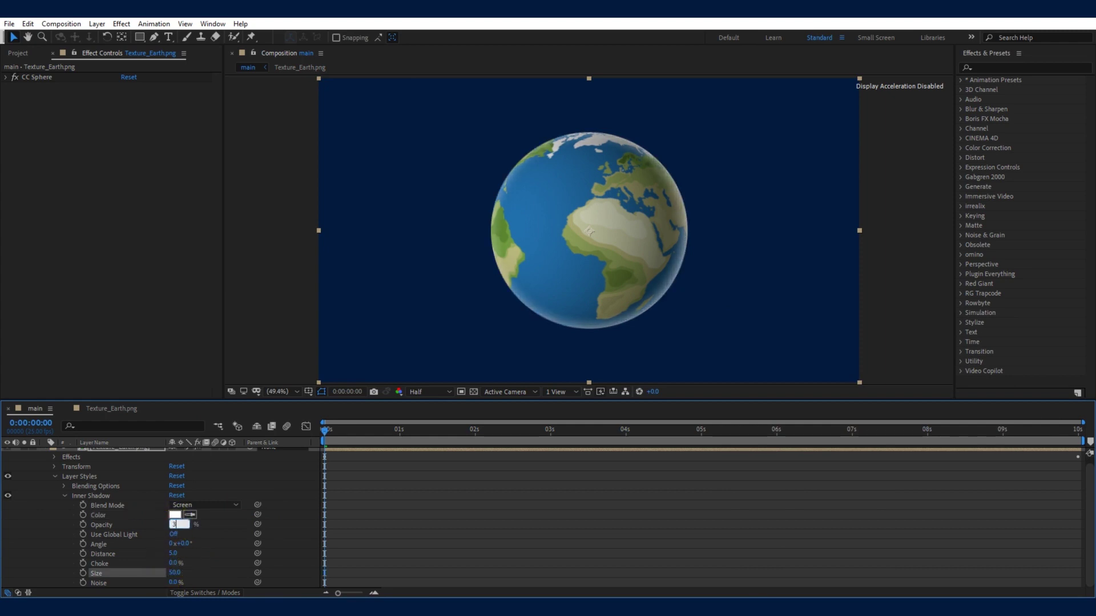
pyautogui.press('Return')
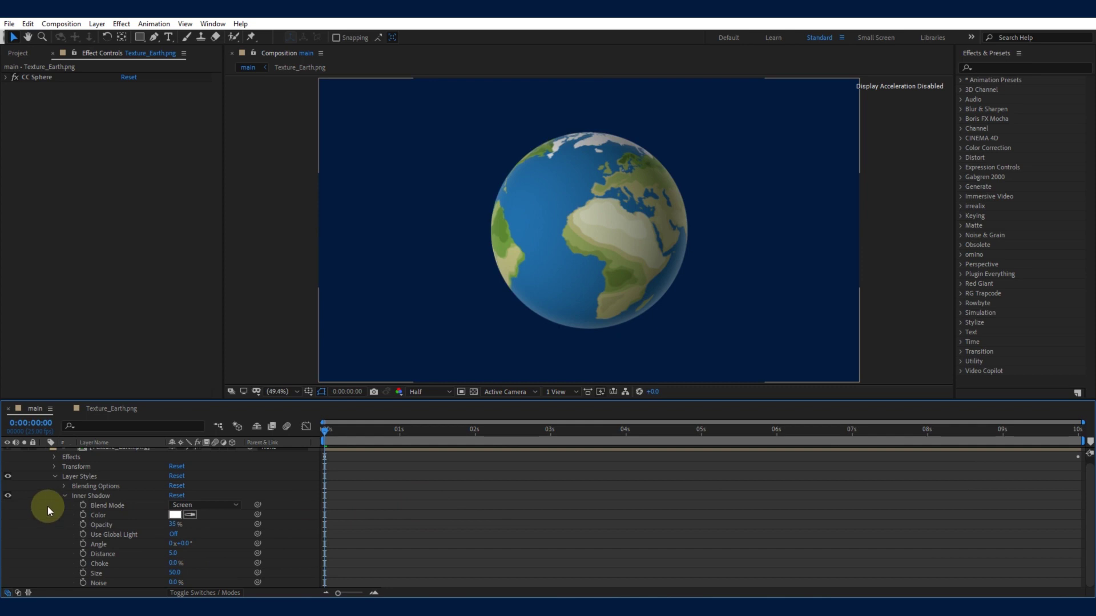
pyautogui.click(64, 496)
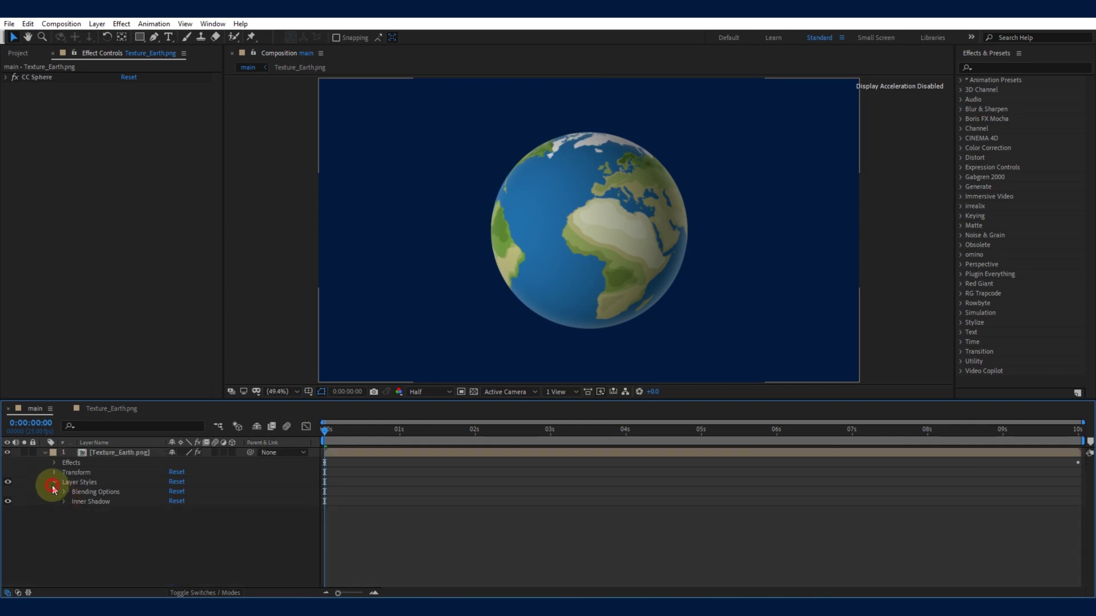
# Create a deep blue solid named Background and drag it below Texture_Earth.png.
pyautogui.rightClick(52, 517)
pyautogui.moveTo(79, 391)
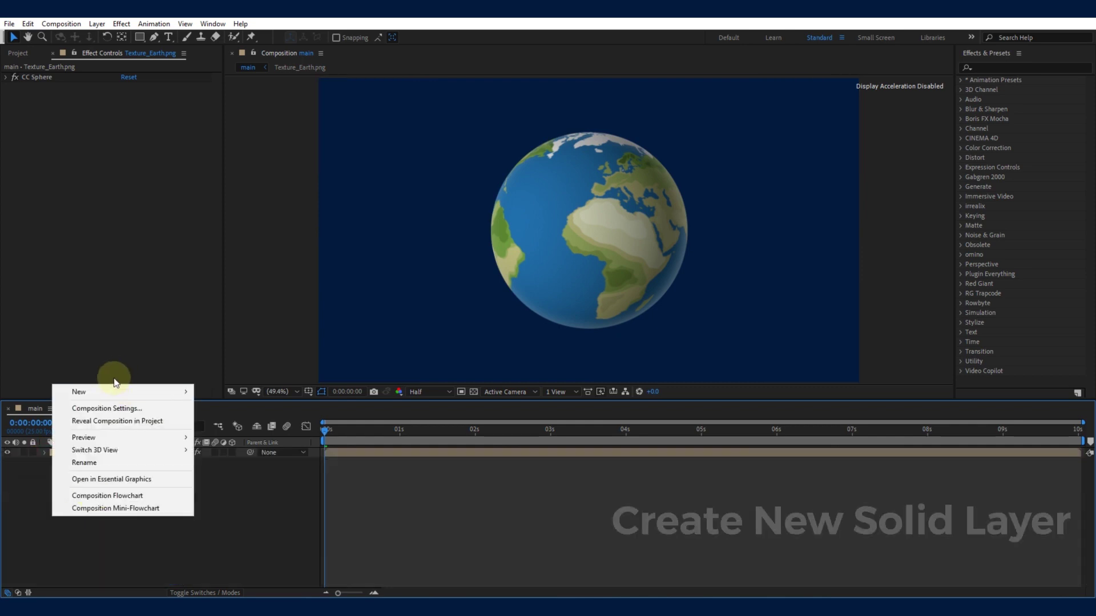
pyautogui.click(220, 421)
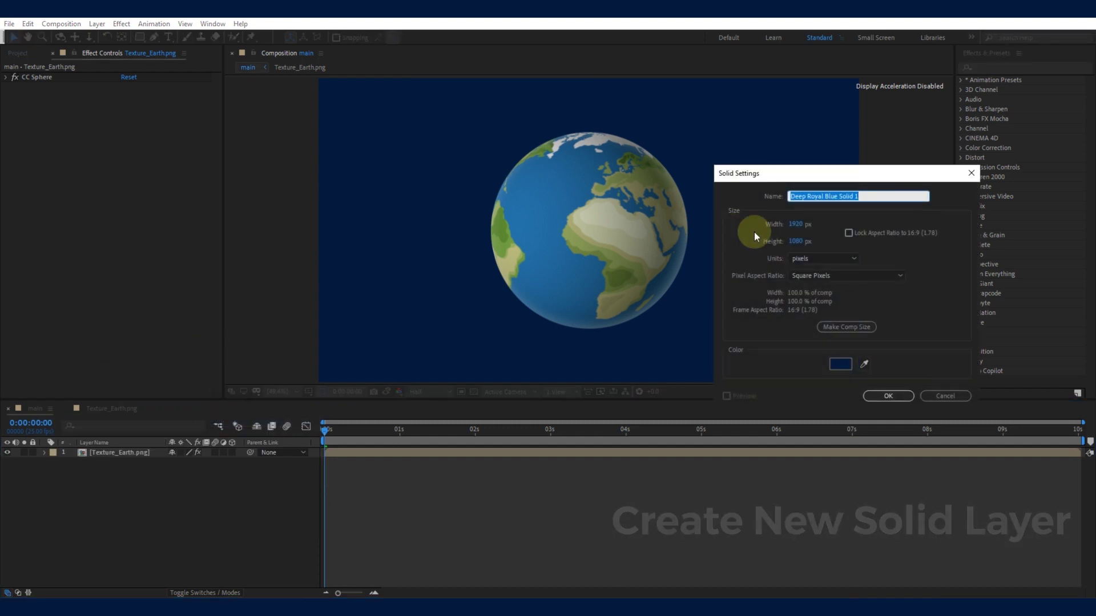
pyautogui.write('B')
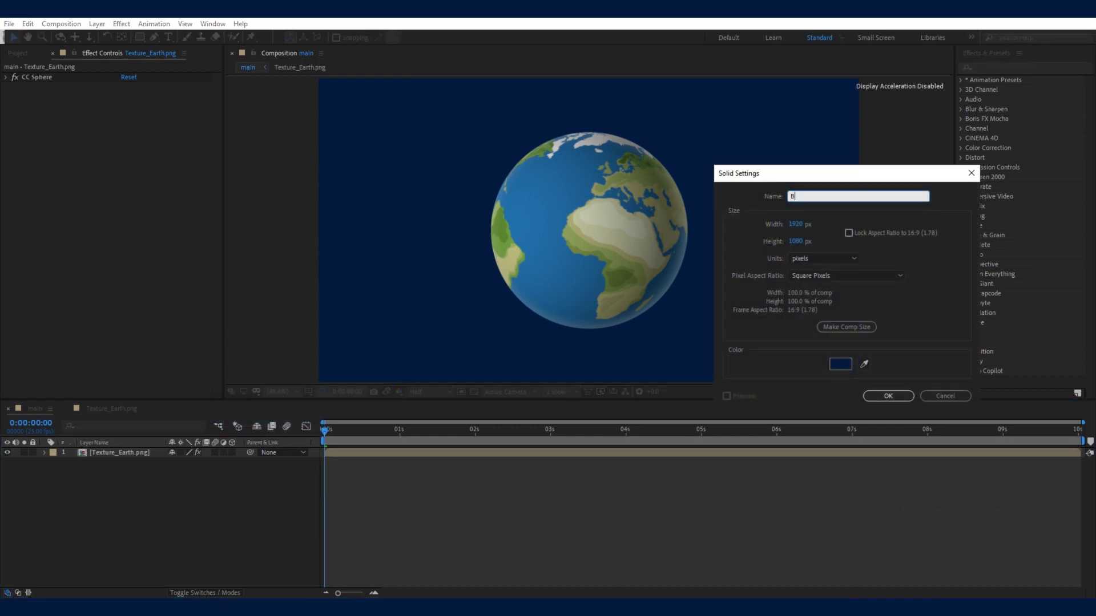
pyautogui.write('d')
pyautogui.press('Return')
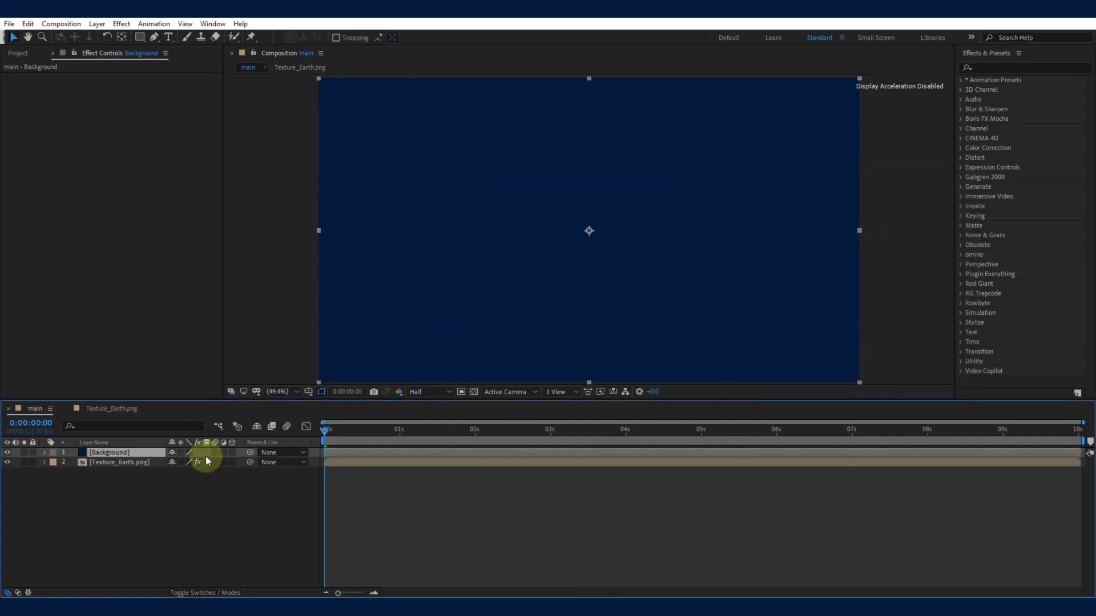
pyautogui.moveTo(205, 457); pyautogui.dragTo(163, 478)
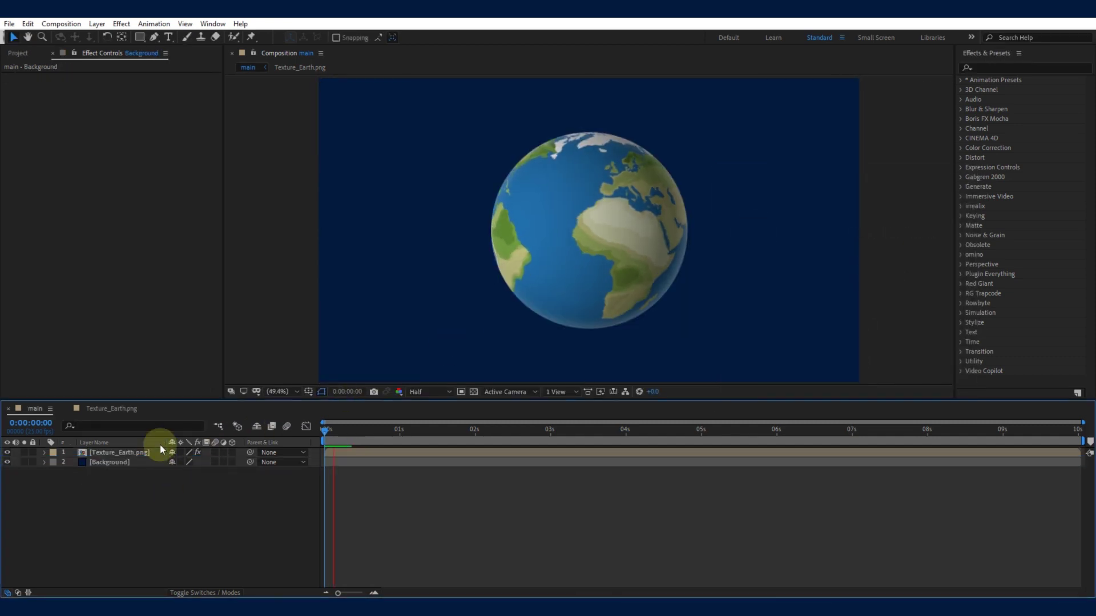